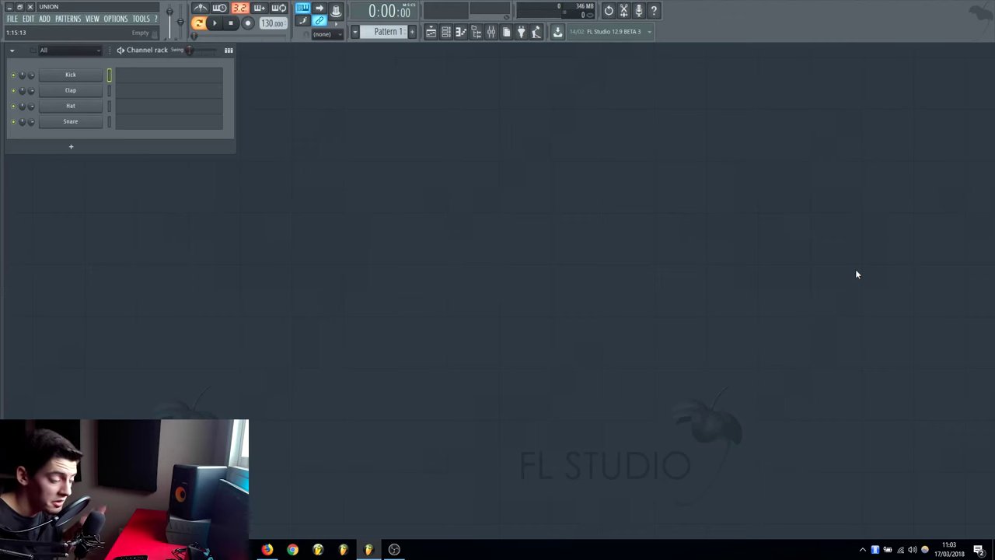
- Open Windows Power Options and edit the High performance (Alto rendimiento) plan settings
{"action": "right_click", "coordinate": [888, 550]}
{"action": "left_click", "coordinate": [886, 531]}
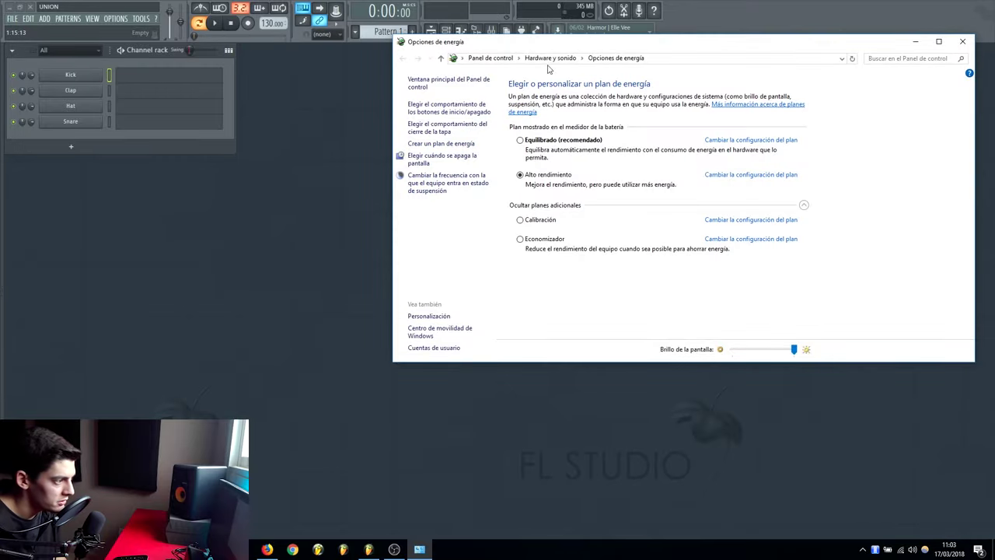
{"action": "left_click_drag", "start_coordinate": [544, 43], "coordinate": [342, 56]}
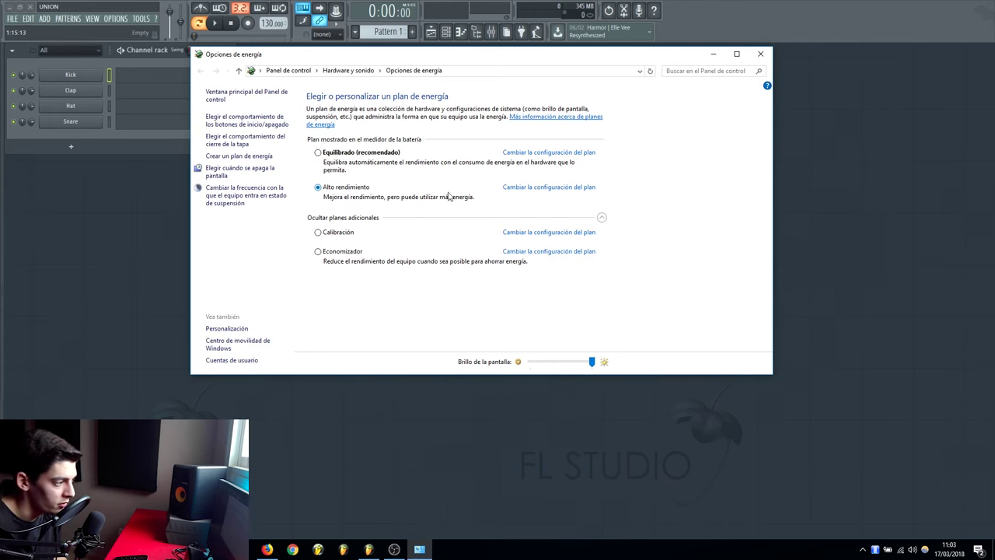
{"action": "left_click", "coordinate": [520, 188]}
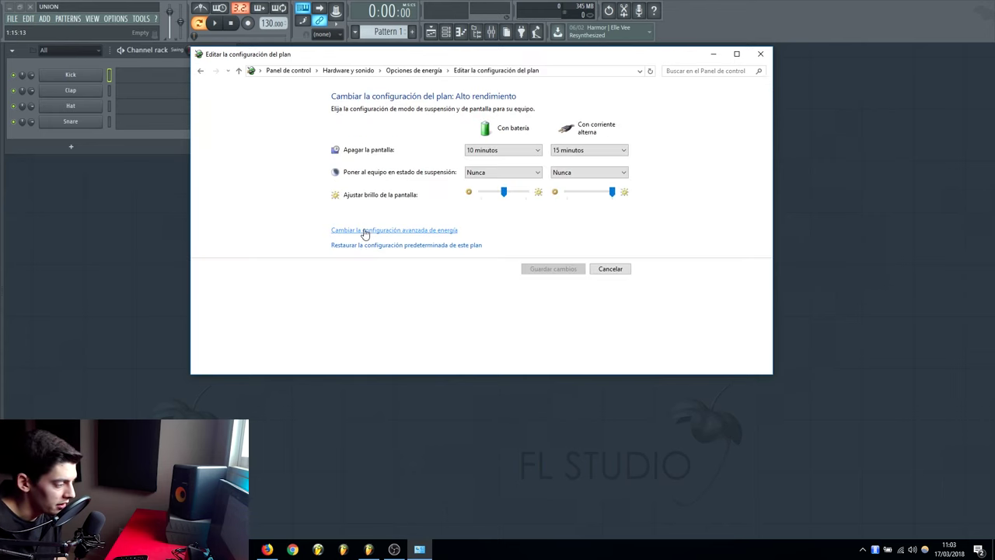
- In advanced power settings, check that minimum processor state is 100% on mains power
{"action": "left_click", "coordinate": [364, 231]}
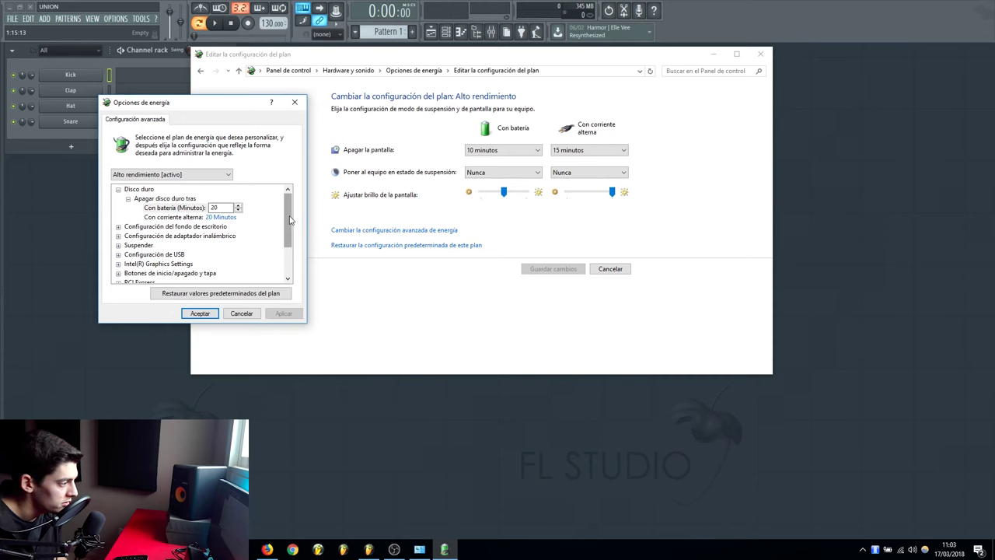
{"action": "left_click_drag", "start_coordinate": [288, 219], "coordinate": [287, 248]}
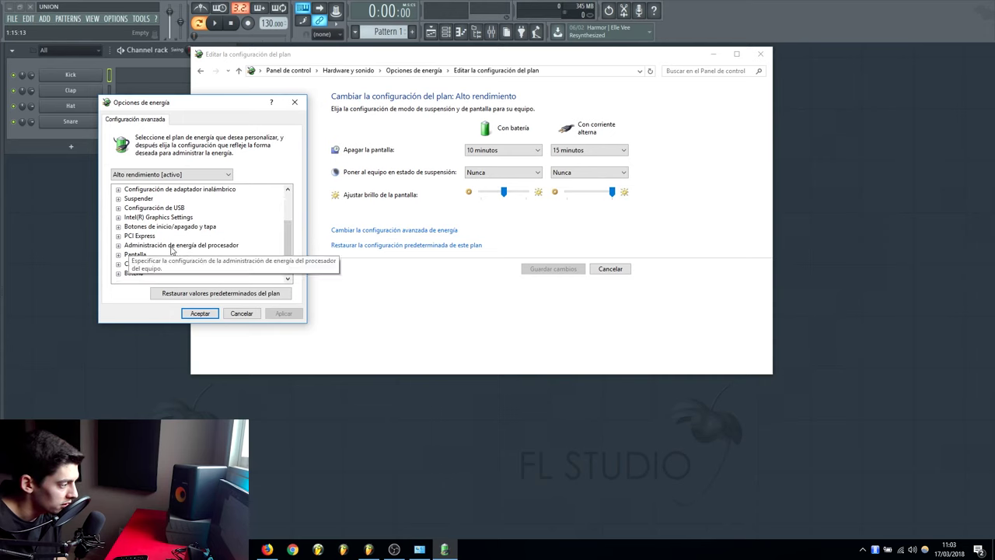
{"action": "left_click", "coordinate": [118, 245]}
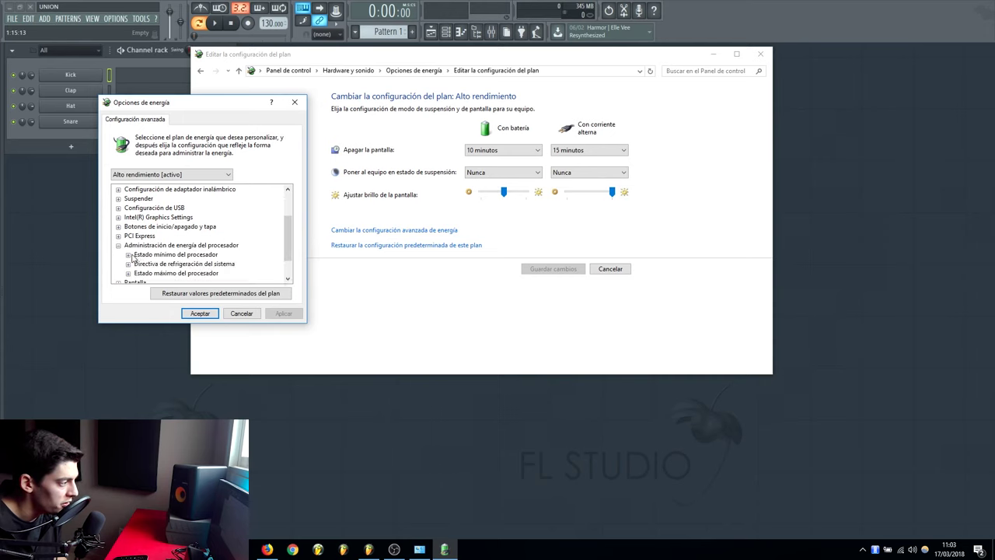
{"action": "left_click", "coordinate": [127, 254]}
{"action": "scroll", "coordinate": [286, 240], "scroll_direction": "down", "scroll_amount": 1}
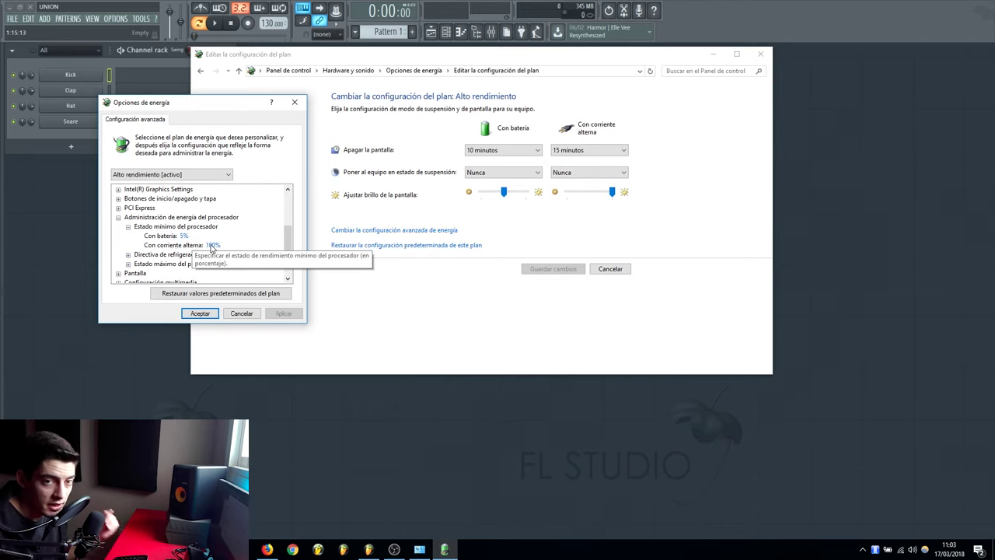
{"action": "left_click", "coordinate": [295, 102]}
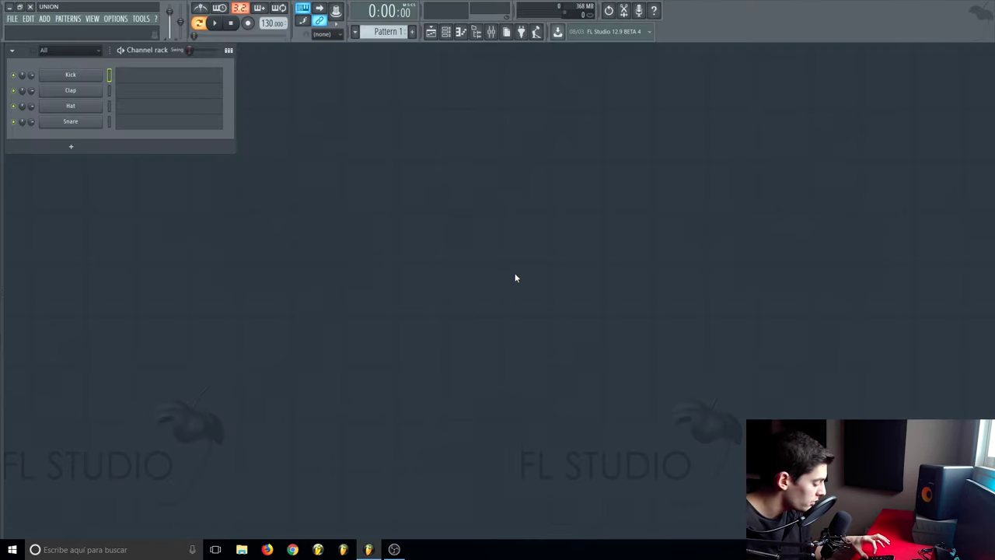
- In Task Manager's Details list, end the flux.exe process tree
{"action": "key", "text": "ctrl+shift+Escape"}
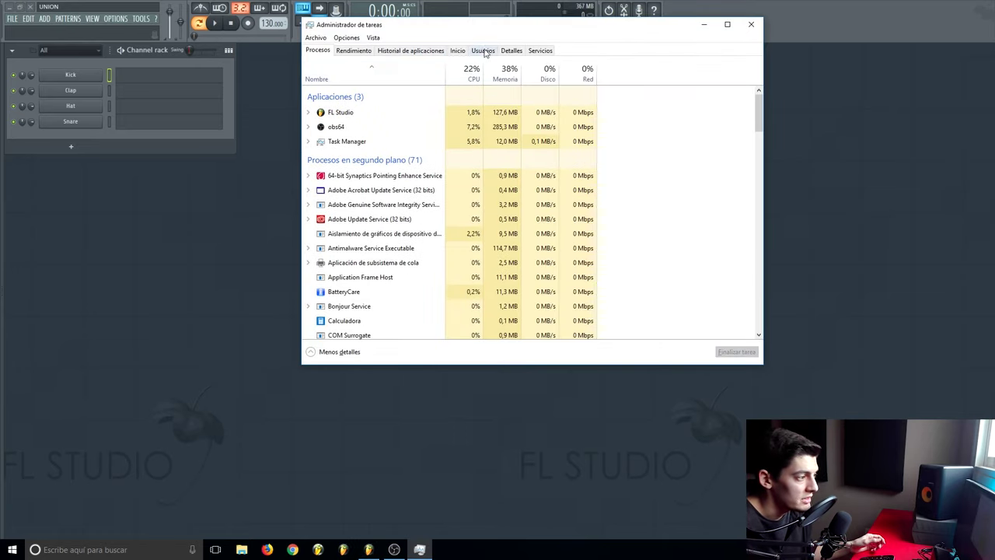
{"action": "left_click", "coordinate": [515, 51]}
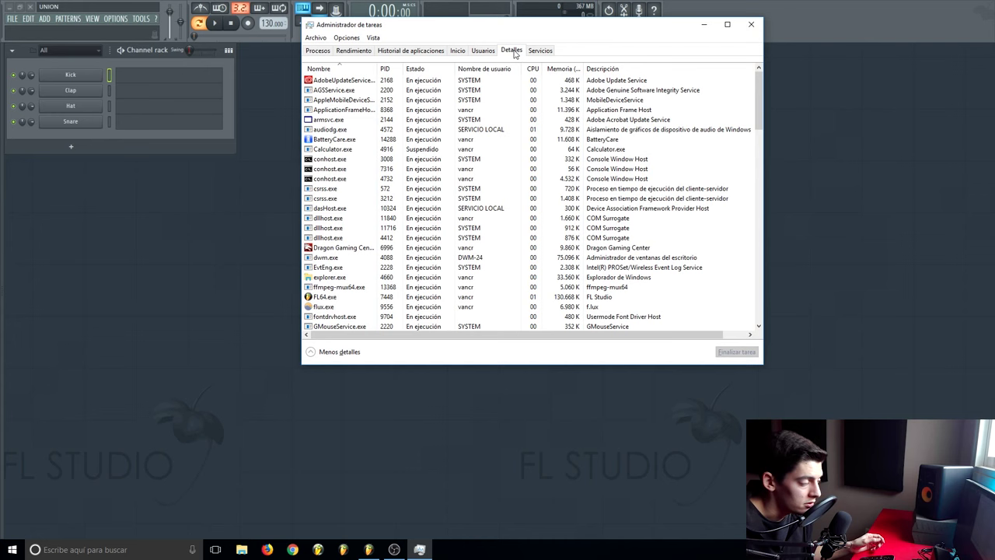
{"action": "left_click_drag", "start_coordinate": [513, 30], "coordinate": [499, 30]}
{"action": "scroll", "coordinate": [361, 129], "scroll_direction": "down", "scroll_amount": 1}
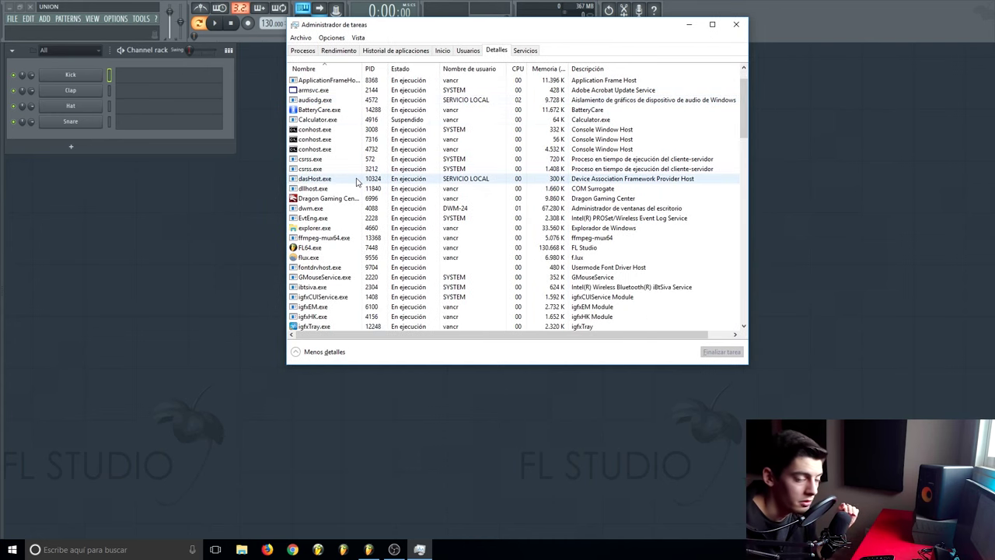
{"action": "scroll", "coordinate": [357, 182], "scroll_direction": "down", "scroll_amount": 1}
{"action": "scroll", "coordinate": [359, 184], "scroll_direction": "down", "scroll_amount": 4}
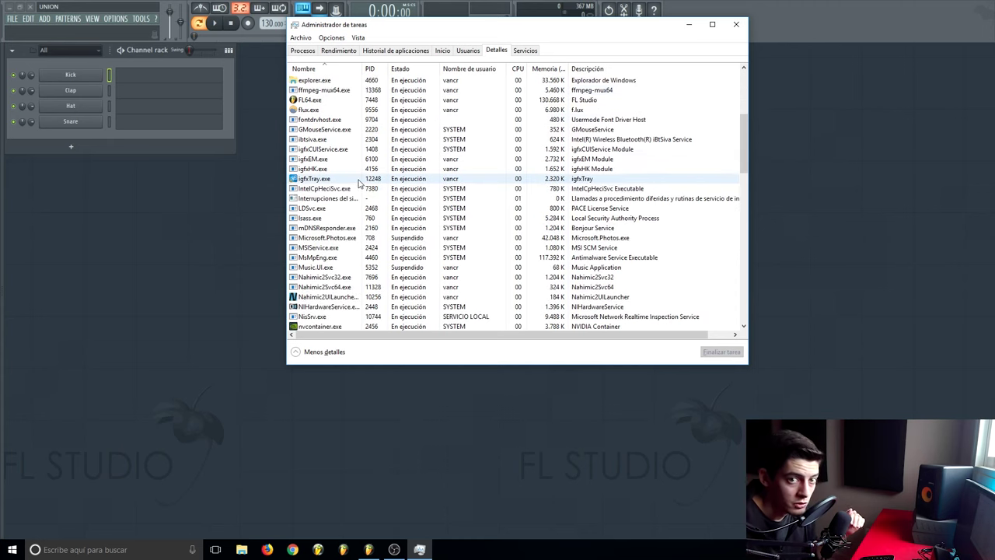
{"action": "scroll", "coordinate": [359, 182], "scroll_direction": "up", "scroll_amount": 6}
{"action": "scroll", "coordinate": [311, 225], "scroll_direction": "down", "scroll_amount": 2}
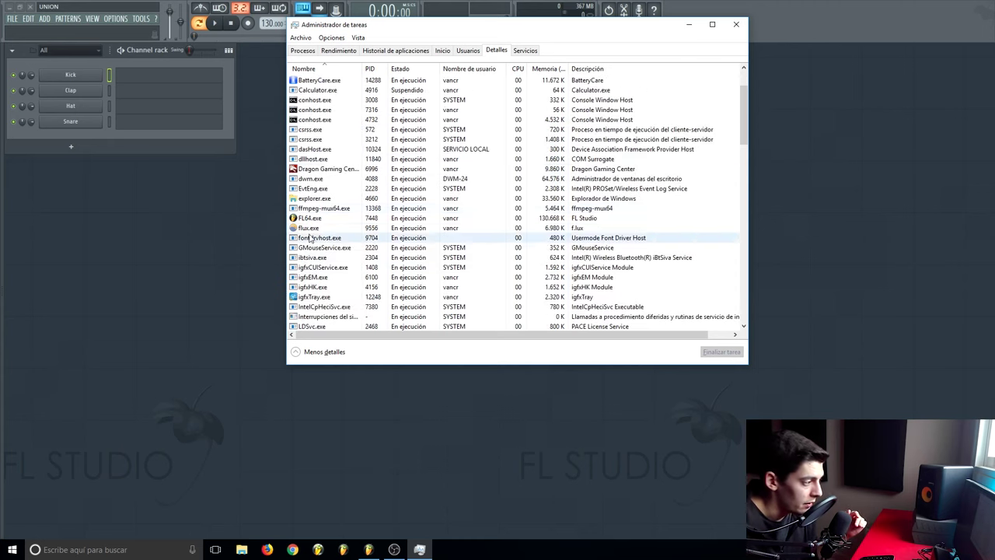
{"action": "right_click", "coordinate": [309, 225]}
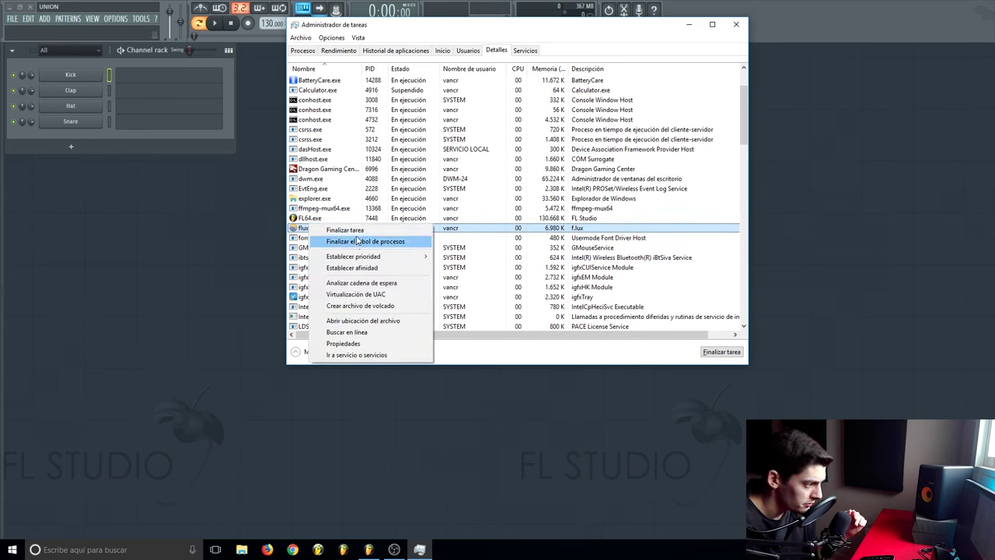
{"action": "left_click", "coordinate": [355, 244]}
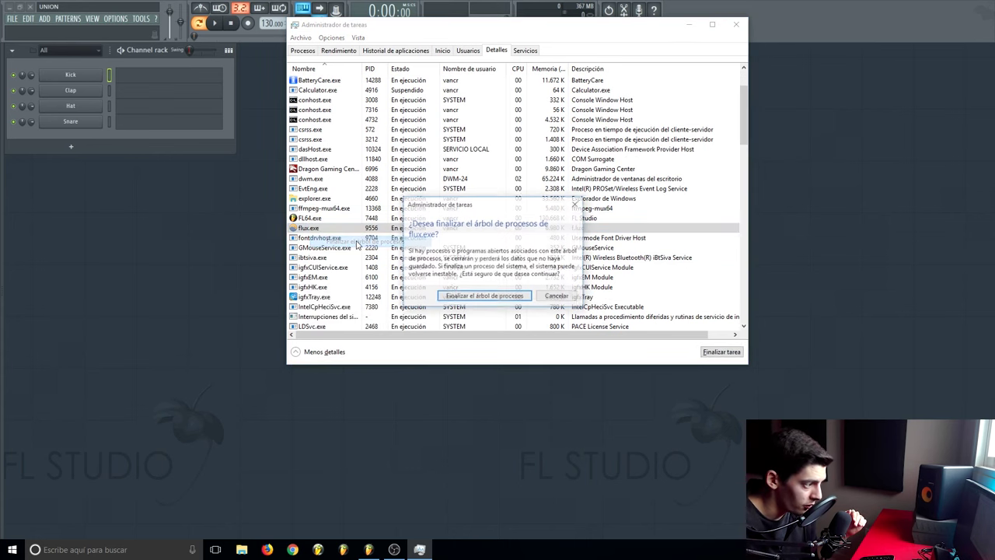
{"action": "left_click", "coordinate": [453, 295]}
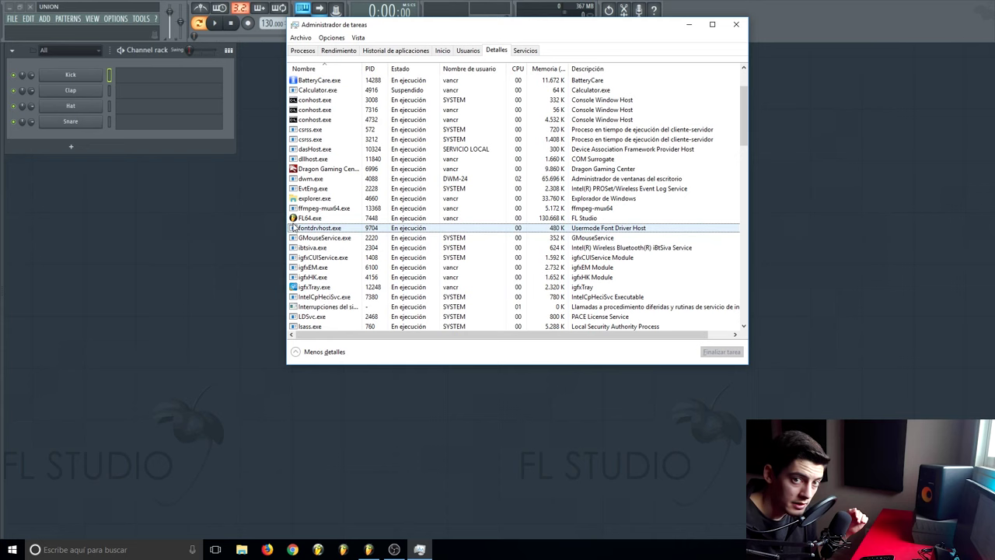
- Set FL64.exe to real-time priority, confirm, and close Task Manager
{"action": "right_click", "coordinate": [310, 222]}
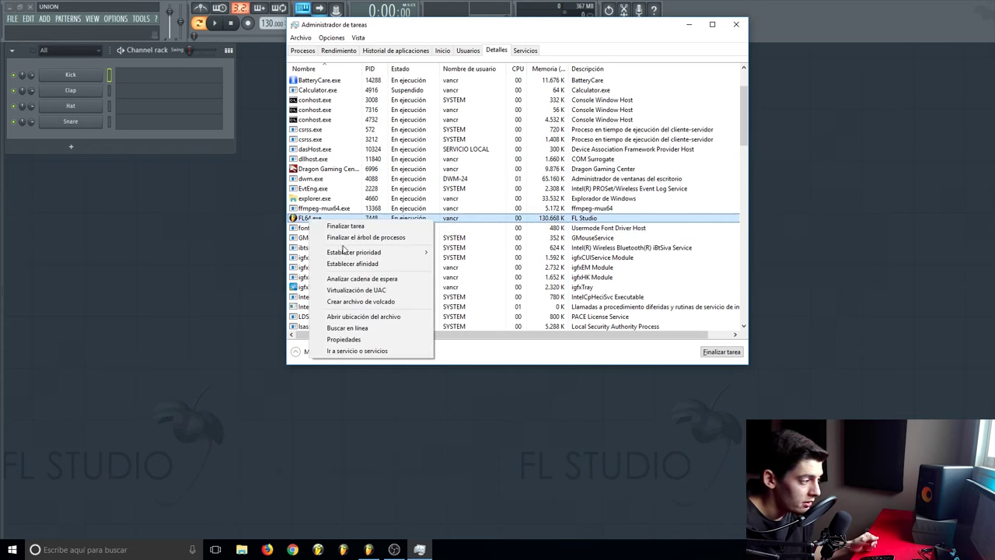
{"action": "mouse_move", "coordinate": [350, 256]}
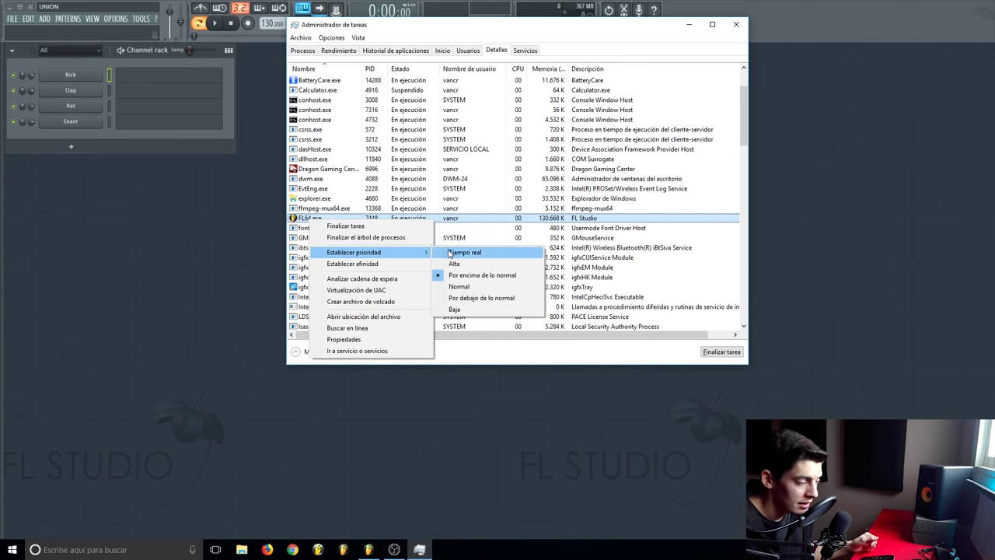
{"action": "left_click", "coordinate": [450, 253]}
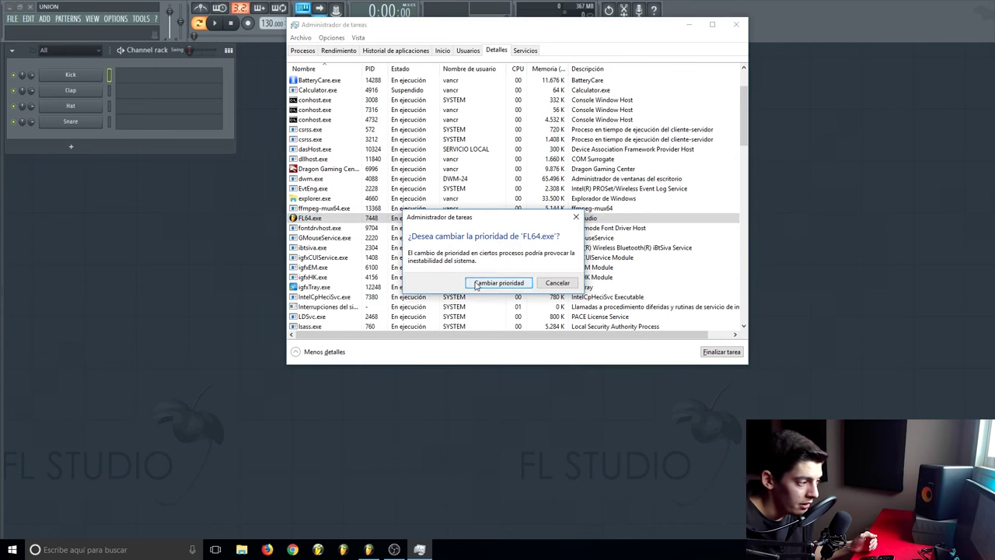
{"action": "left_click", "coordinate": [472, 284]}
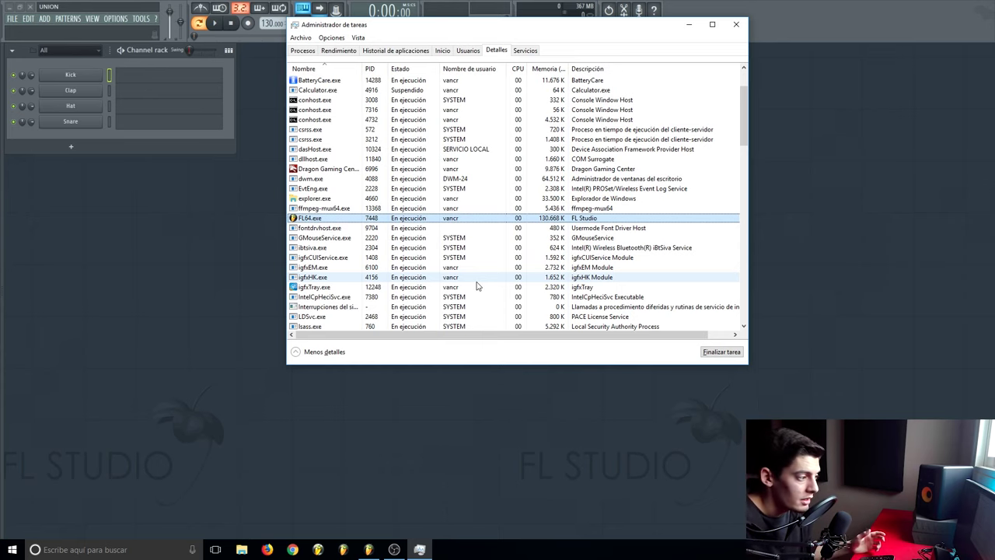
{"action": "key", "text": "alt+F4"}
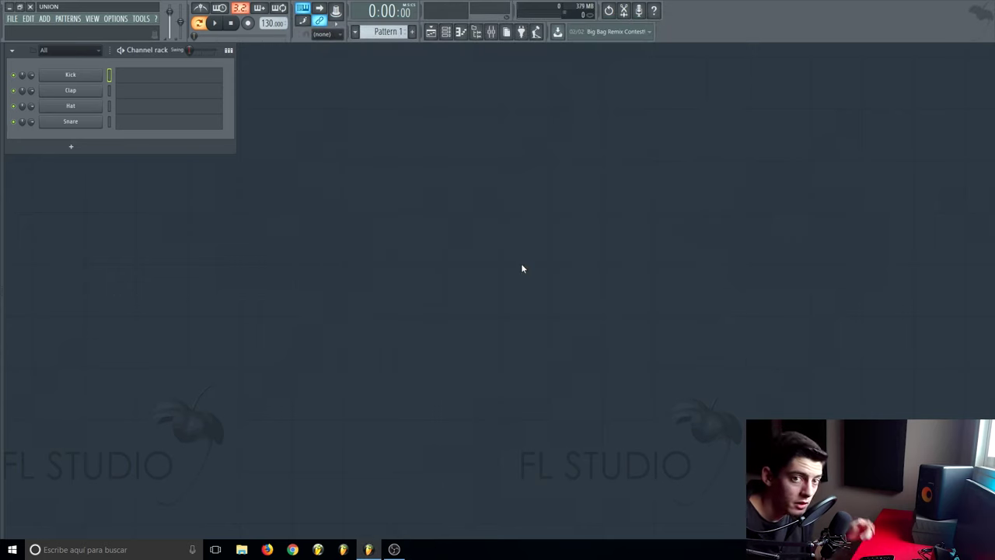
- Open FL Studio's audio settings and keep FL Studio ASIO as the audio device
{"action": "left_click", "coordinate": [117, 18]}
{"action": "left_click", "coordinate": [132, 48]}
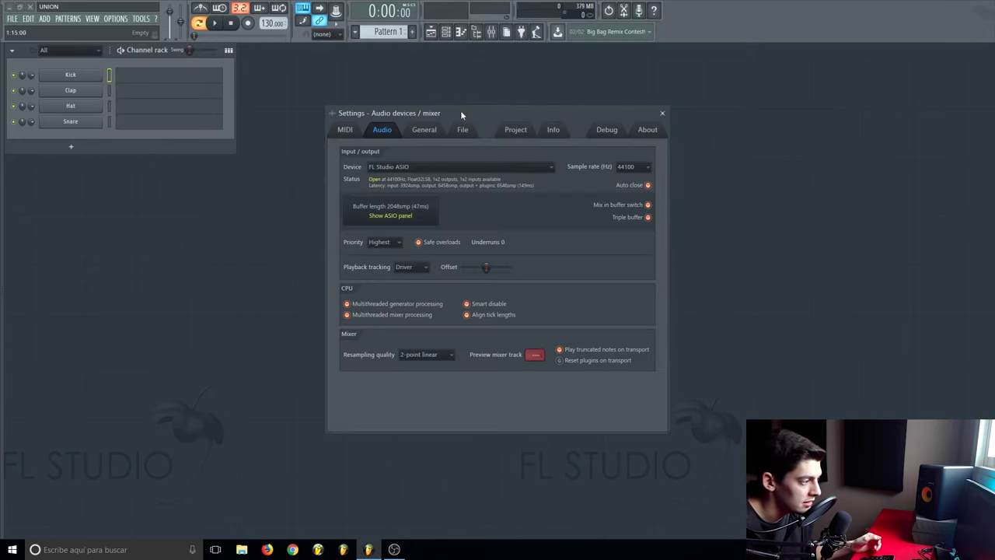
{"action": "left_click_drag", "start_coordinate": [461, 115], "coordinate": [435, 109]}
{"action": "left_click", "coordinate": [373, 160]}
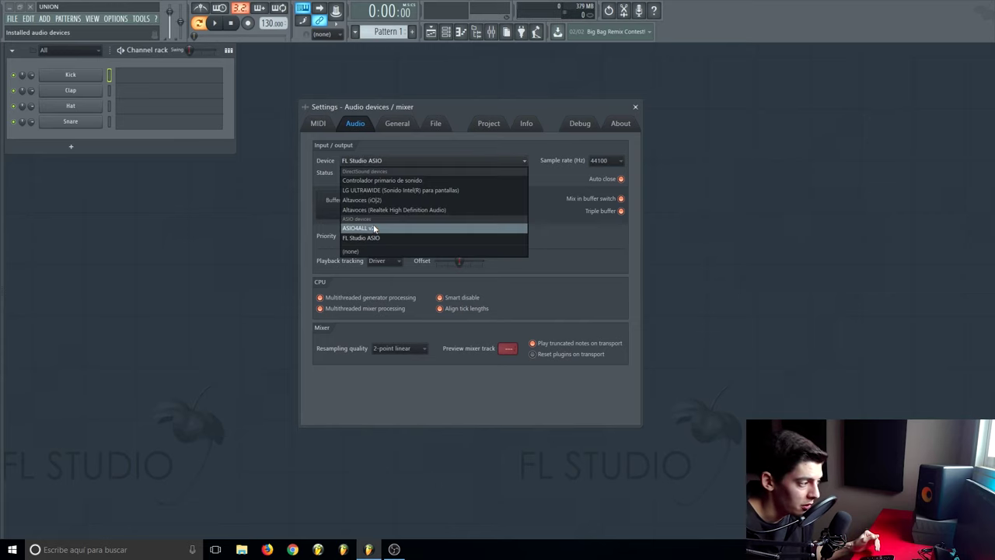
{"action": "left_click", "coordinate": [360, 238]}
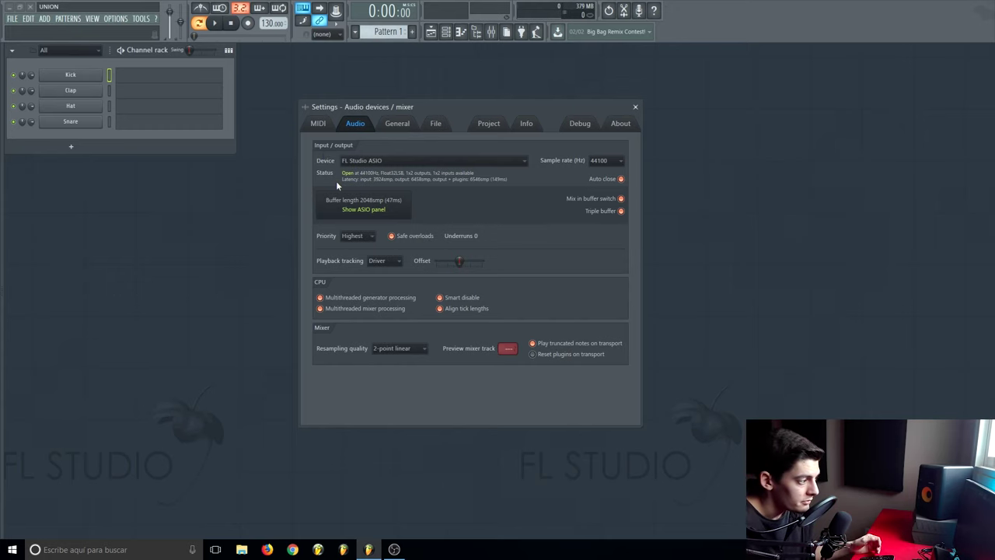
- Set the ASIO buffer size to 512 samples after trying 256, then close the ASIO panel
{"action": "left_click", "coordinate": [352, 207]}
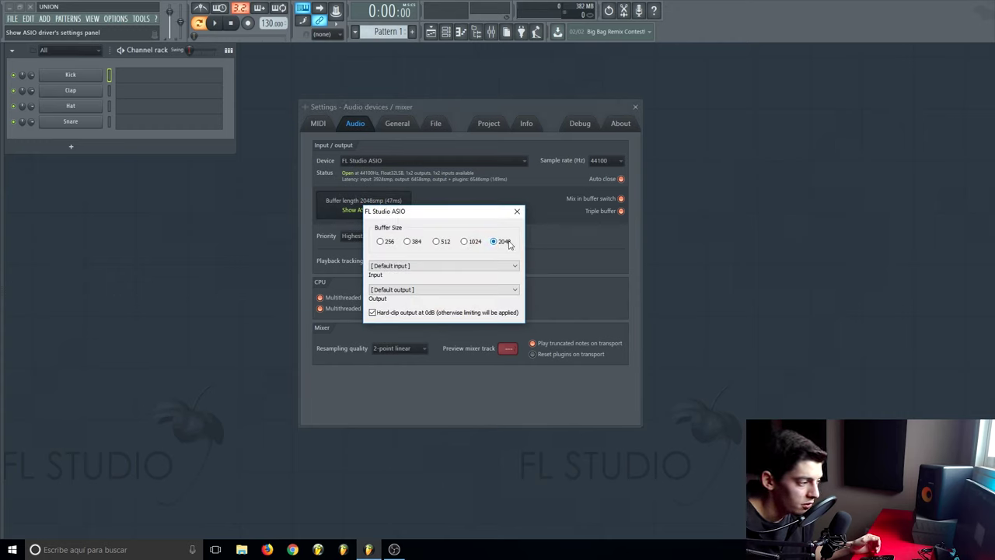
{"action": "left_click", "coordinate": [517, 211]}
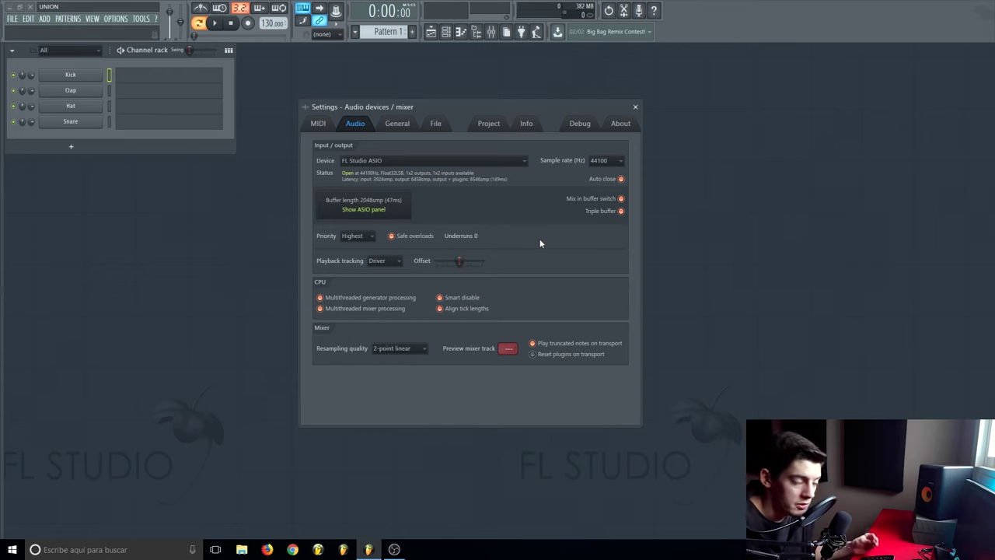
{"action": "left_click", "coordinate": [381, 209]}
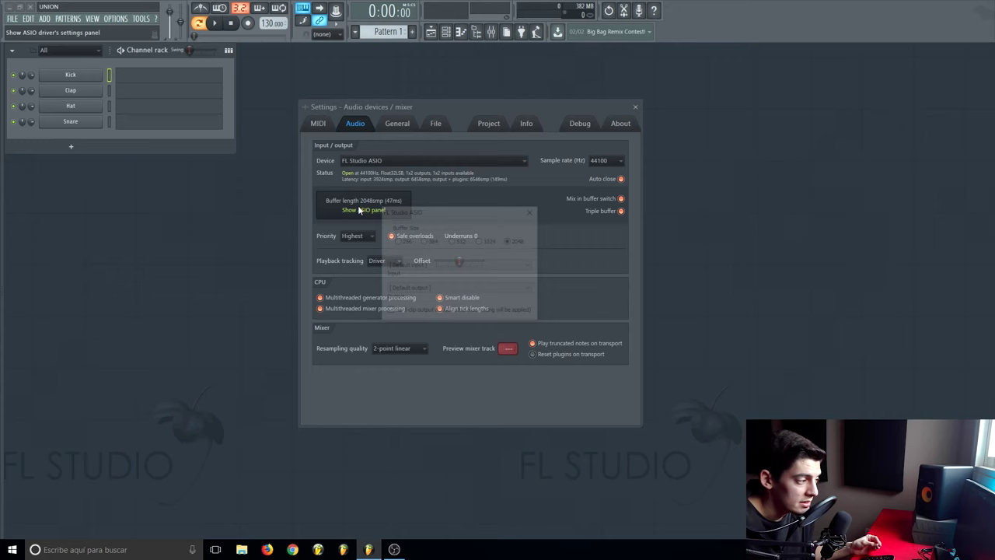
{"action": "left_click", "coordinate": [397, 240]}
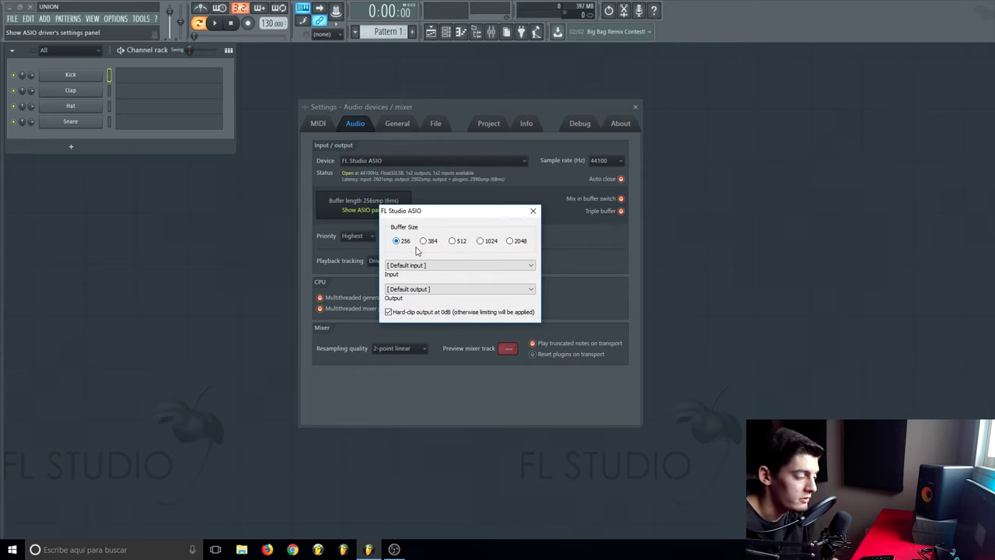
{"action": "left_click", "coordinate": [453, 240]}
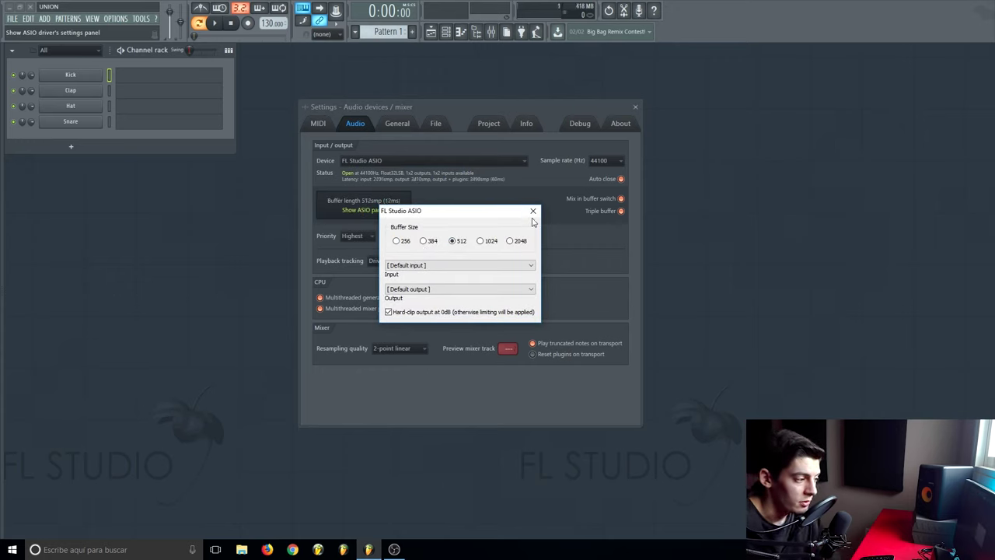
{"action": "left_click", "coordinate": [532, 210]}
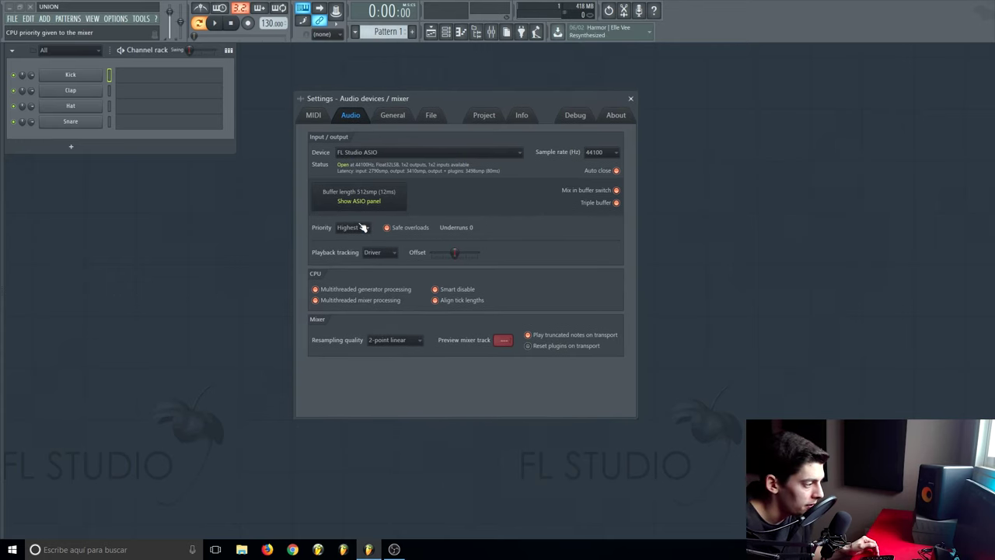
{"action": "left_click", "coordinate": [359, 227]}
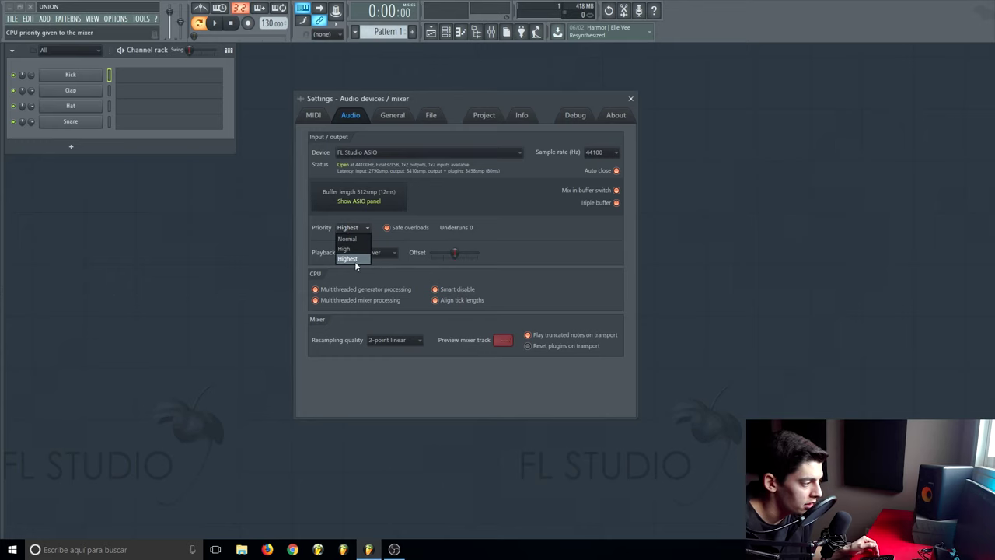
{"action": "left_click", "coordinate": [354, 260]}
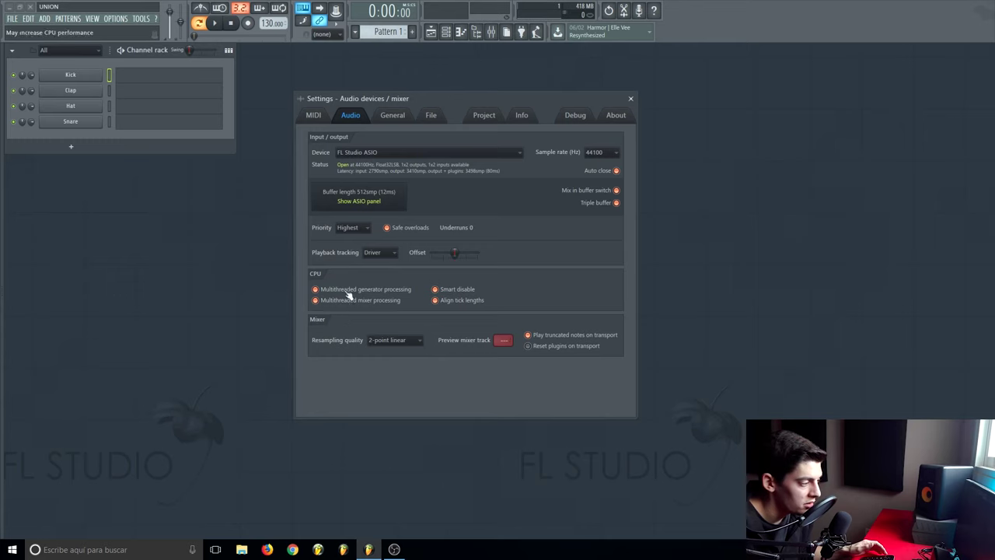
{"action": "left_click", "coordinate": [383, 290]}
{"action": "left_click", "coordinate": [382, 301]}
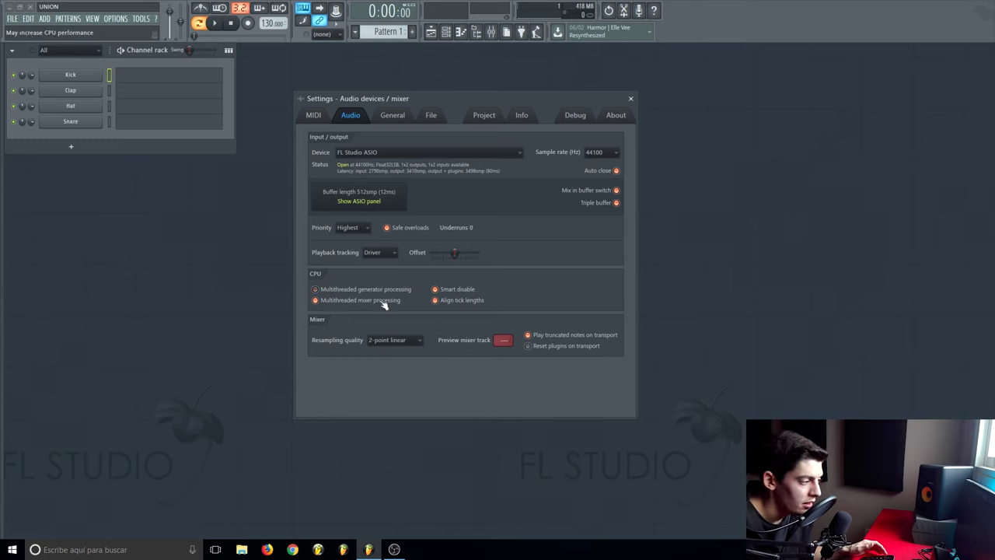
{"action": "left_click", "coordinate": [437, 290]}
{"action": "left_click", "coordinate": [437, 301]}
{"action": "left_click", "coordinate": [360, 291]}
{"action": "left_click", "coordinate": [353, 301]}
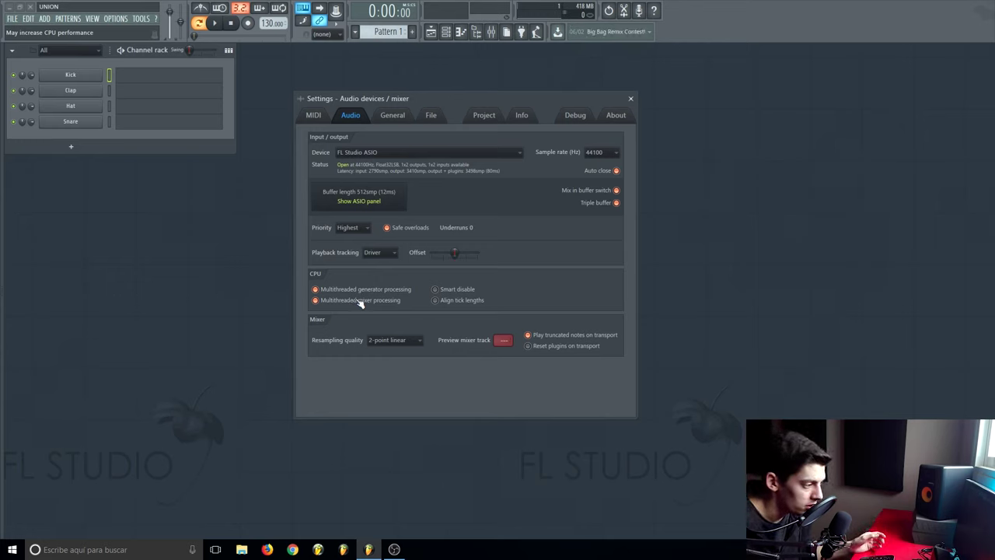
{"action": "left_click", "coordinate": [437, 290]}
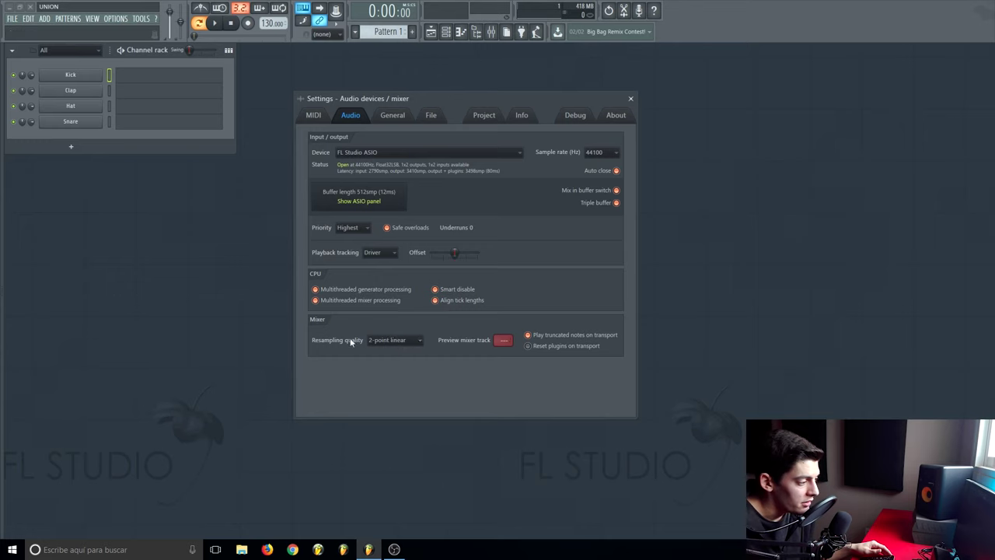
- Choose 6-point Hermite as the resampling quality in the audio settings
{"action": "left_click", "coordinate": [389, 342]}
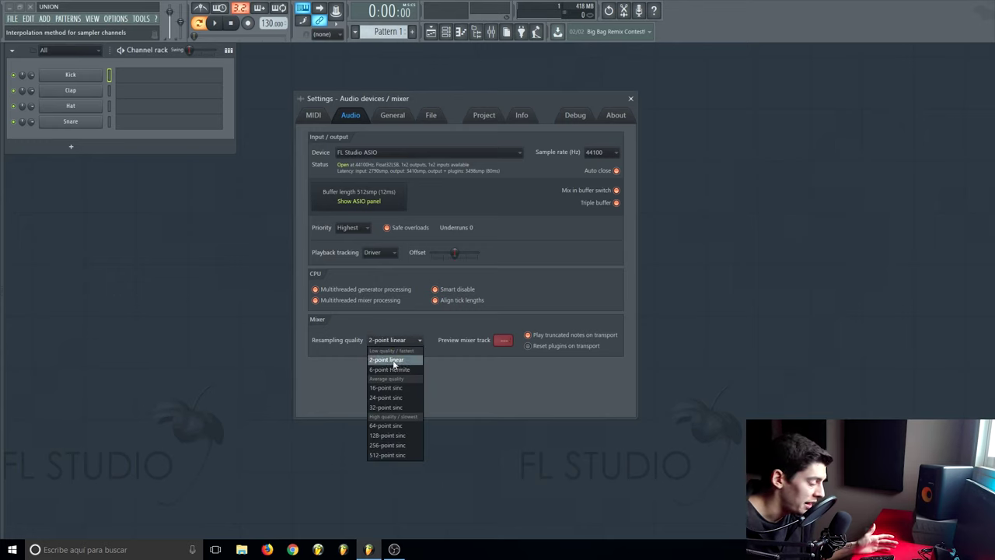
{"action": "left_click", "coordinate": [393, 351]}
{"action": "left_click", "coordinate": [392, 344]}
{"action": "left_click", "coordinate": [392, 370]}
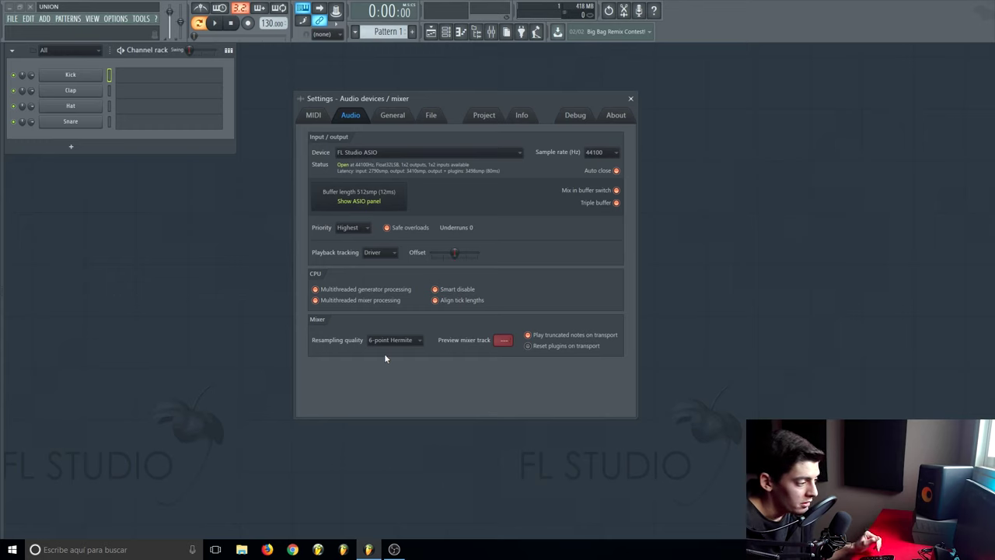
{"action": "left_click", "coordinate": [389, 340]}
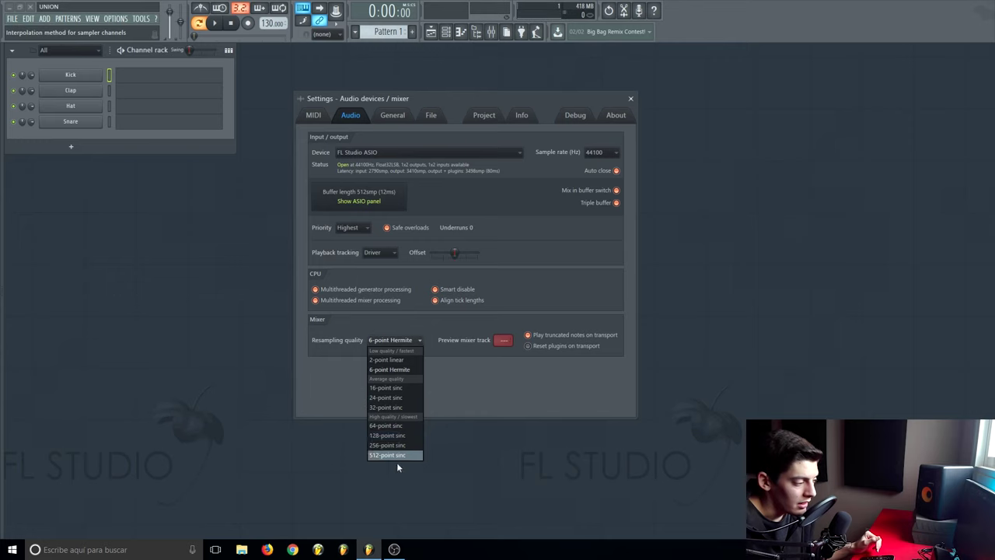
{"action": "left_click", "coordinate": [392, 370]}
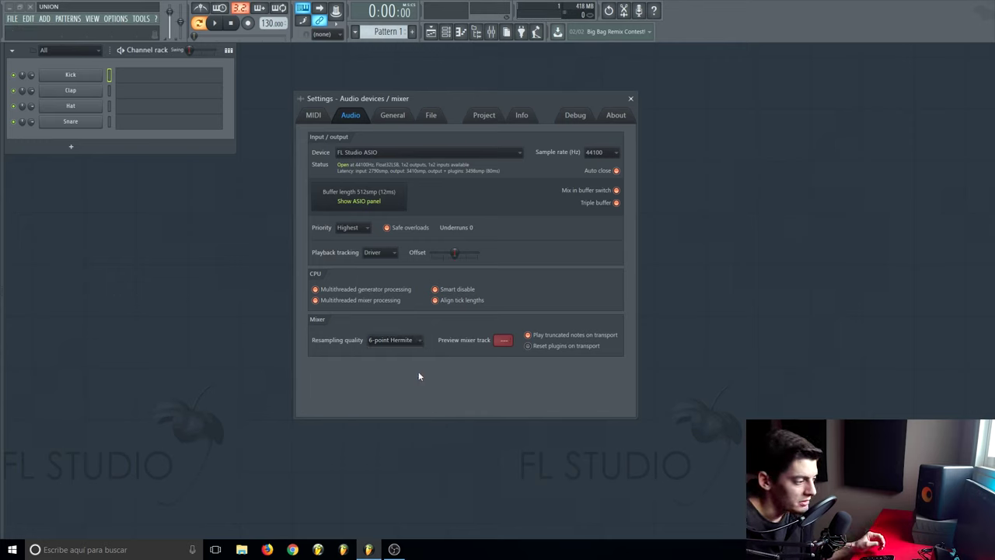
{"action": "left_click", "coordinate": [409, 345]}
{"action": "left_click", "coordinate": [414, 375]}
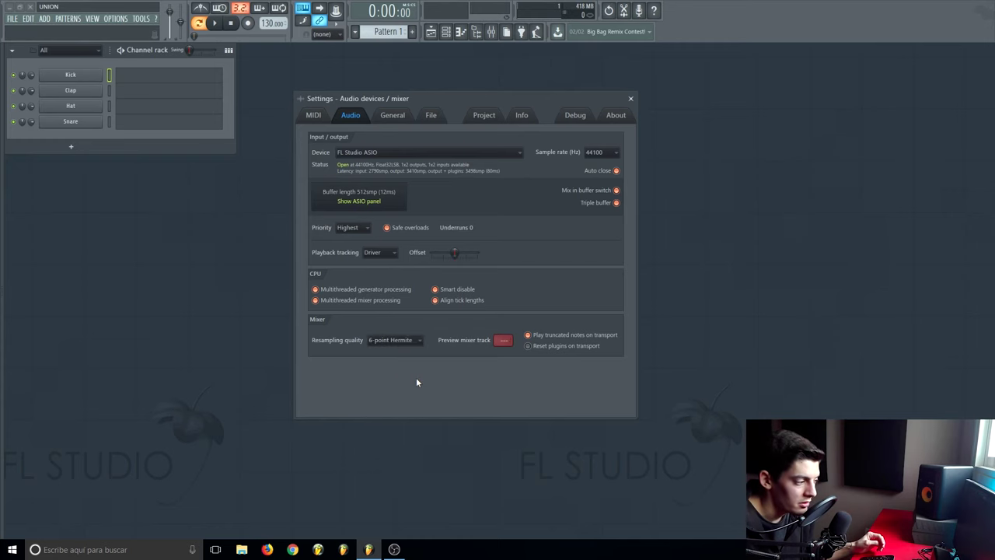
- Close the audio settings and confirm Serum's Allow threaded processing option is on
{"action": "left_click", "coordinate": [630, 98]}
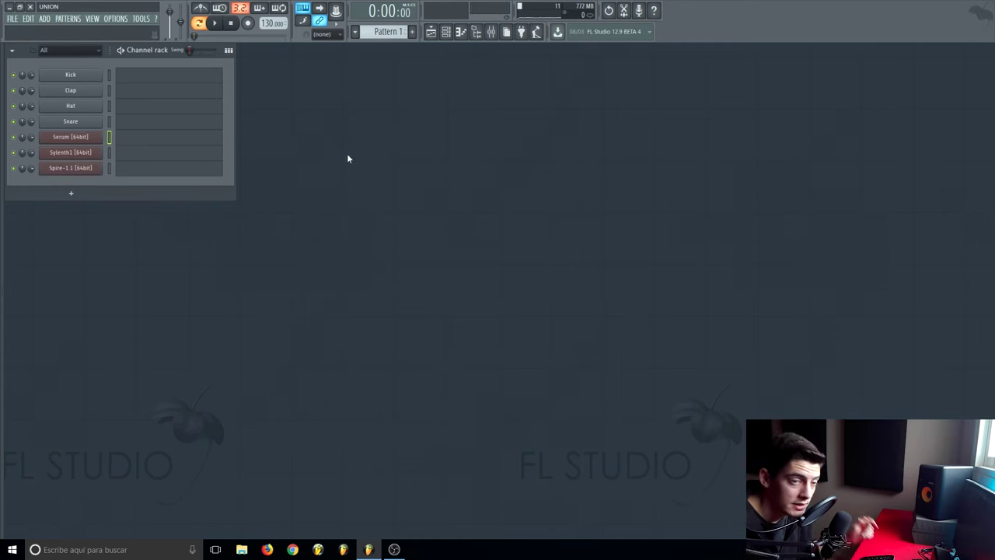
{"action": "left_click", "coordinate": [77, 139]}
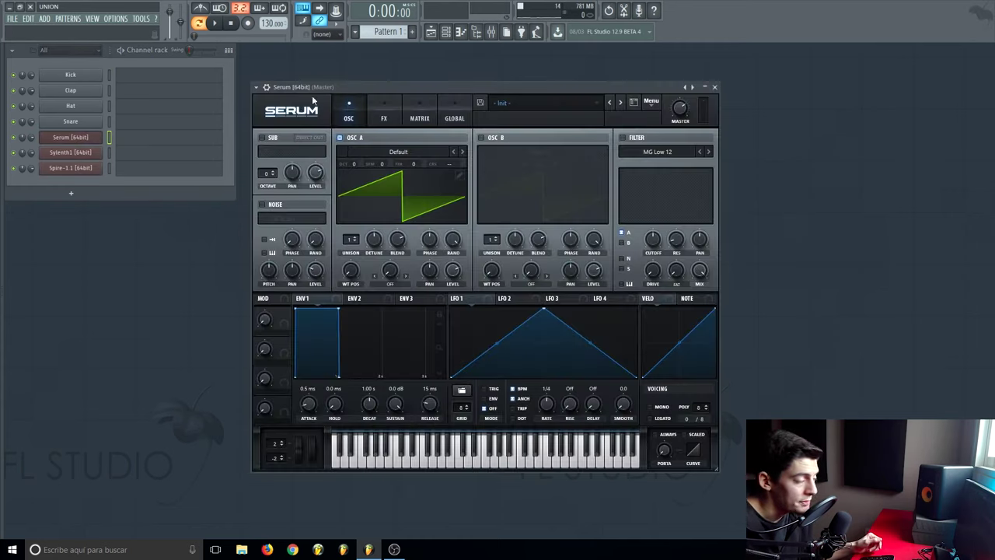
{"action": "left_click", "coordinate": [266, 87]}
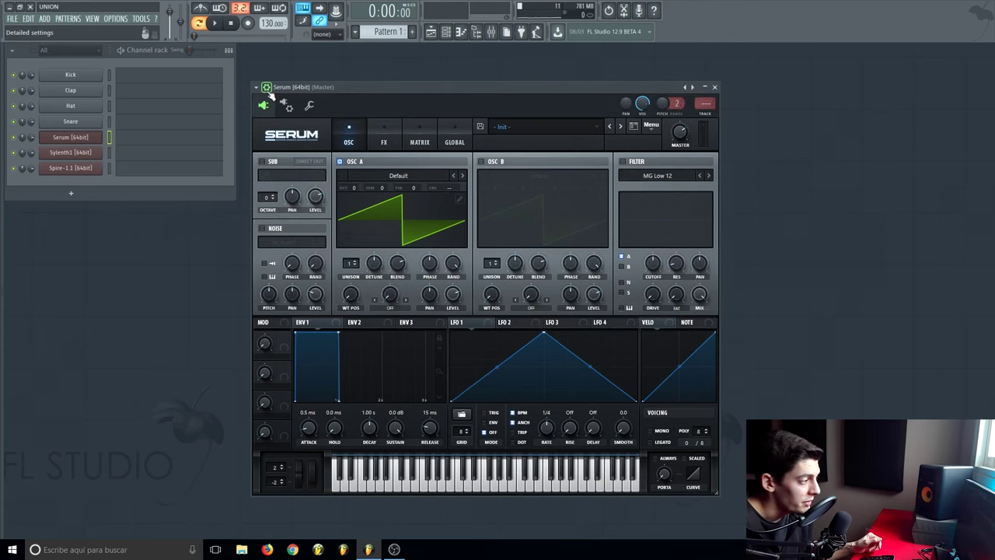
{"action": "left_click", "coordinate": [287, 106]}
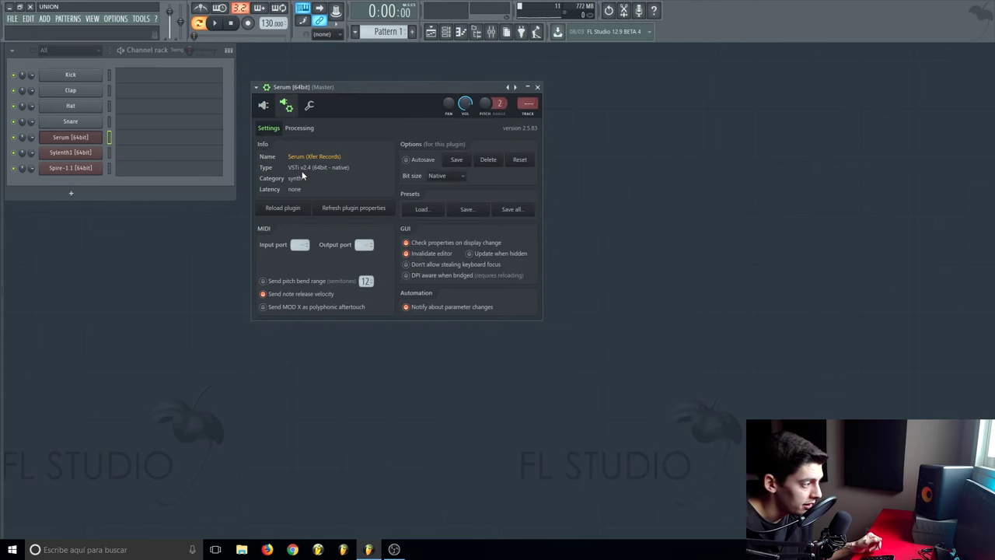
{"action": "left_click", "coordinate": [297, 129]}
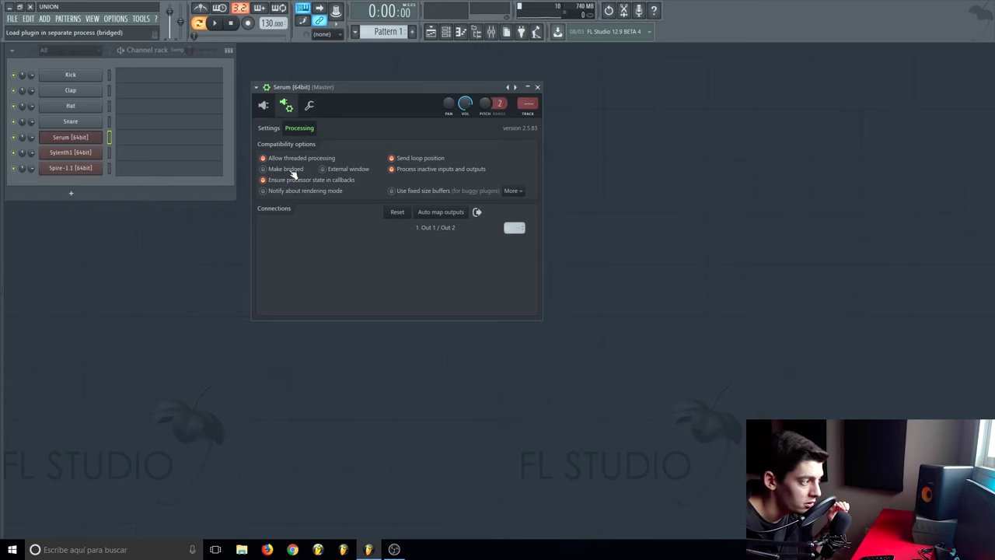
{"action": "left_click", "coordinate": [268, 90]}
{"action": "left_click", "coordinate": [715, 87]}
- Confirm Sylenth1's Allow threaded processing option is on, then close the plugin
{"action": "left_click", "coordinate": [97, 153]}
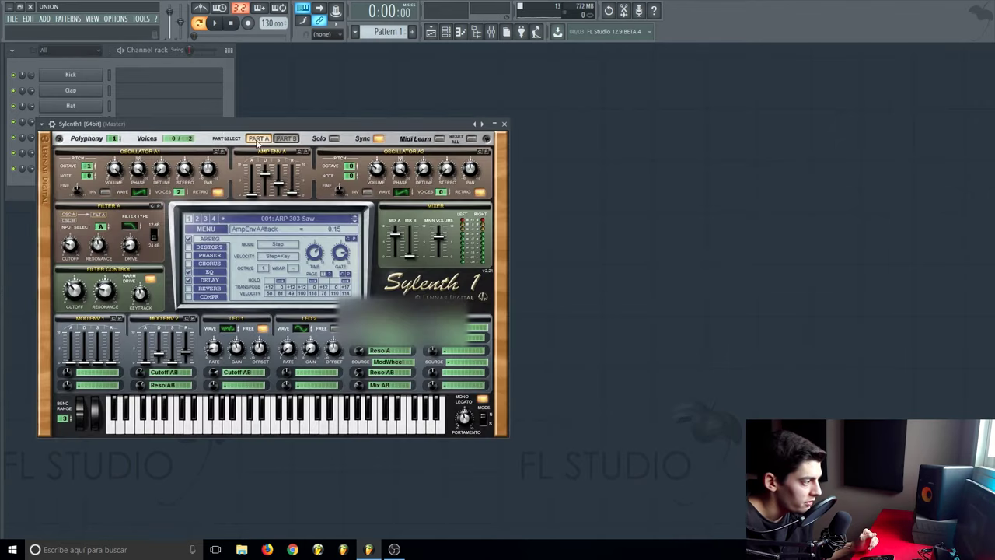
{"action": "left_click", "coordinate": [51, 123]}
{"action": "left_click", "coordinate": [71, 141]}
{"action": "left_click", "coordinate": [85, 165]}
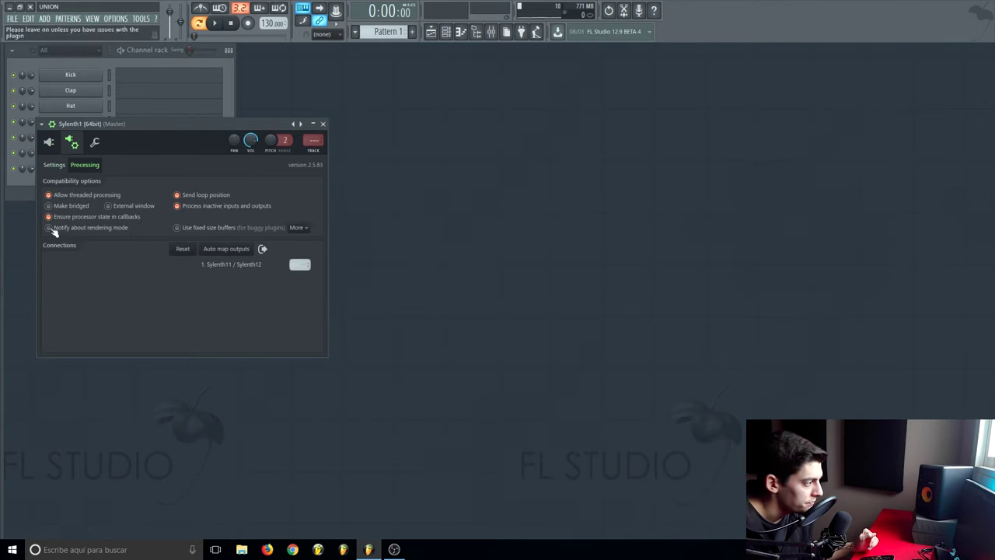
{"action": "left_click", "coordinate": [322, 123]}
- Confirm Spire's Allow threaded processing option is on, then close the plugin
{"action": "left_click", "coordinate": [69, 169]}
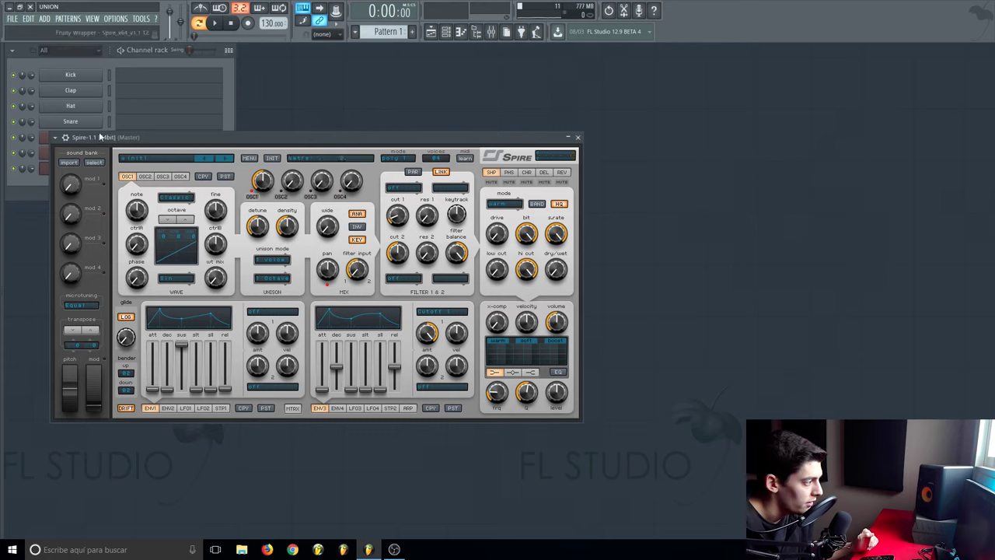
{"action": "left_click", "coordinate": [65, 137]}
{"action": "left_click", "coordinate": [85, 155]}
{"action": "left_click", "coordinate": [99, 178]}
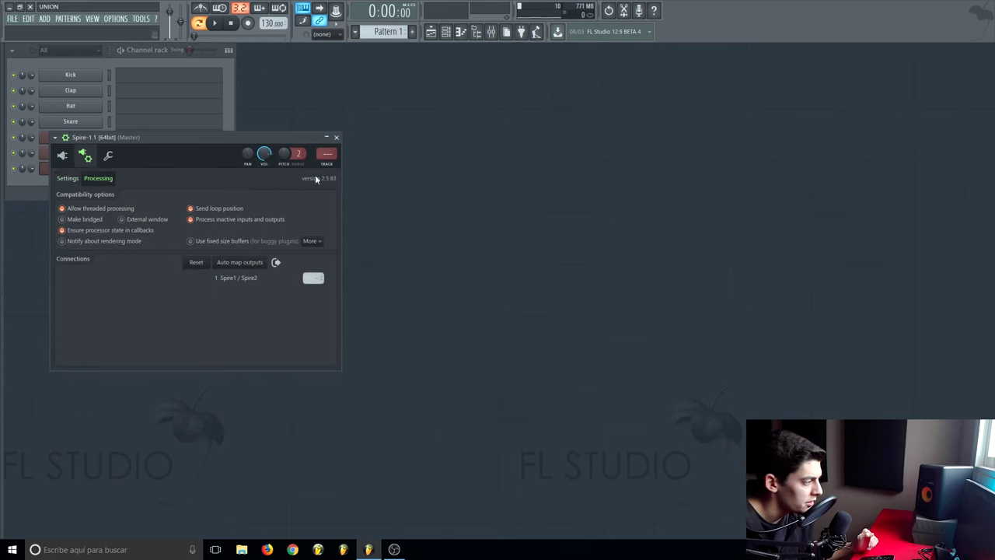
{"action": "left_click", "coordinate": [336, 137]}
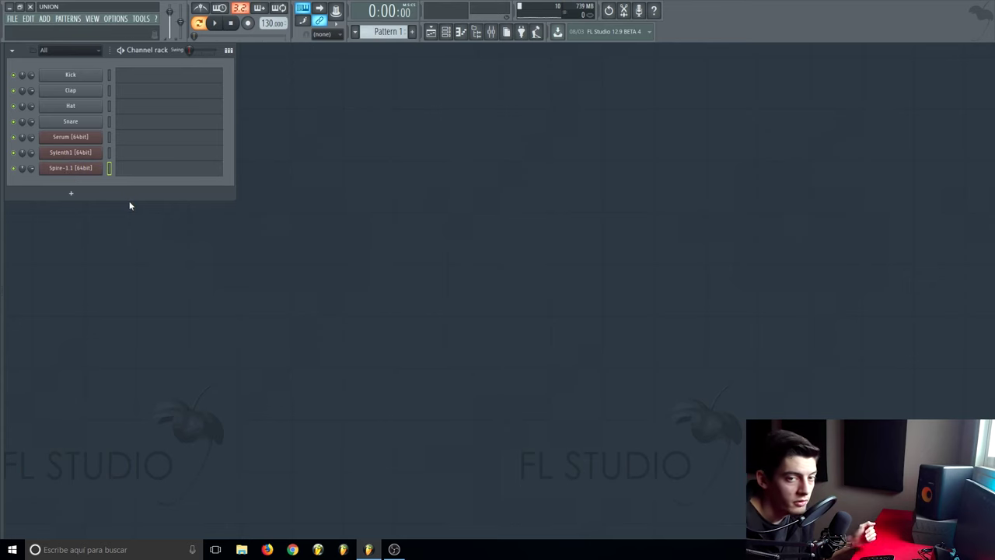
- Show the playlist, select Pattern 1's bars, and cancel the Wave file export
{"action": "key", "text": "F5"}
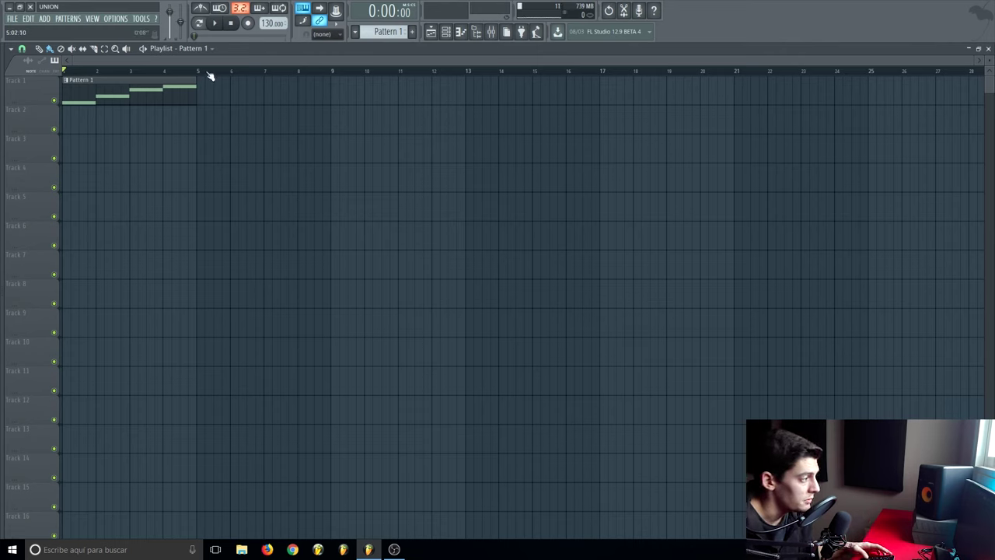
{"action": "key", "text": "ctrl+a"}
{"action": "left_click", "coordinate": [12, 18]}
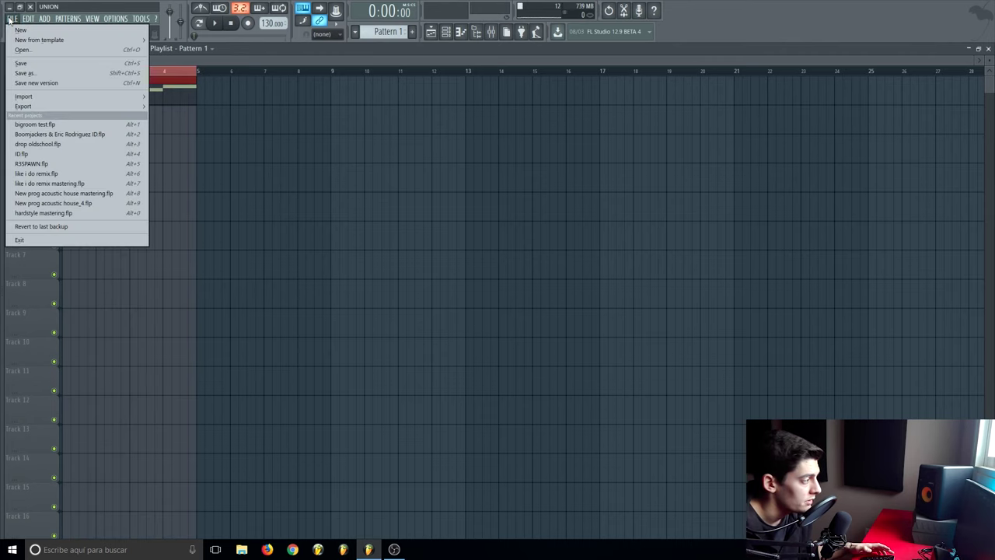
{"action": "mouse_move", "coordinate": [43, 106]}
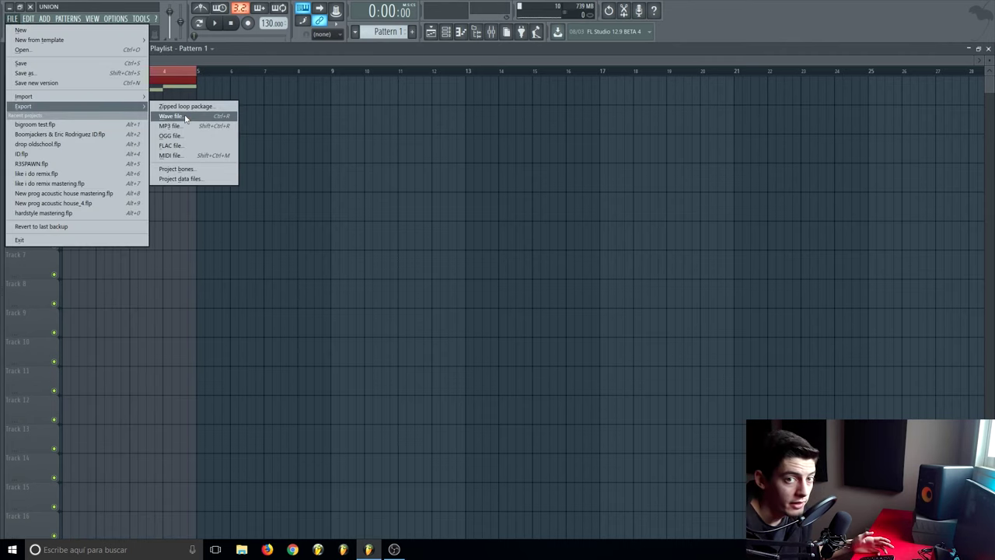
{"action": "left_click", "coordinate": [185, 117]}
{"action": "left_click", "coordinate": [457, 265]}
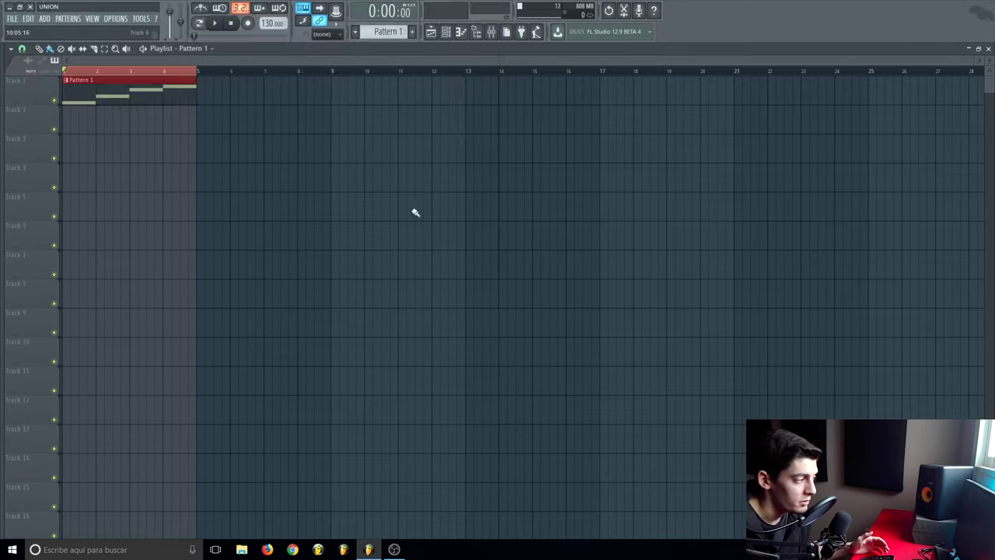
- Open the mixer and link the Serum channel to Insert 1 with Ctrl+L
{"action": "double_click", "coordinate": [355, 49]}
{"action": "left_click_drag", "start_coordinate": [436, 51], "coordinate": [486, 52]}
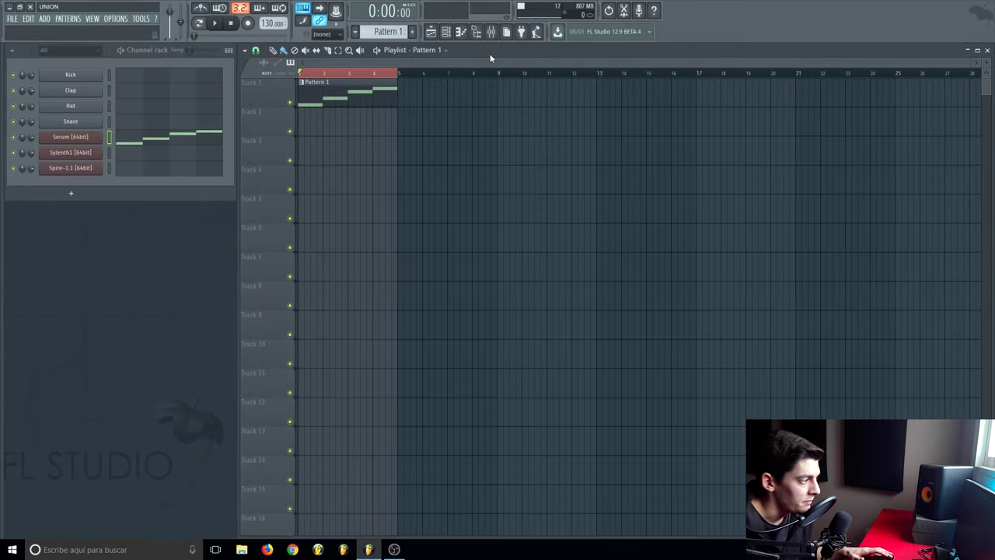
{"action": "left_click", "coordinate": [491, 31]}
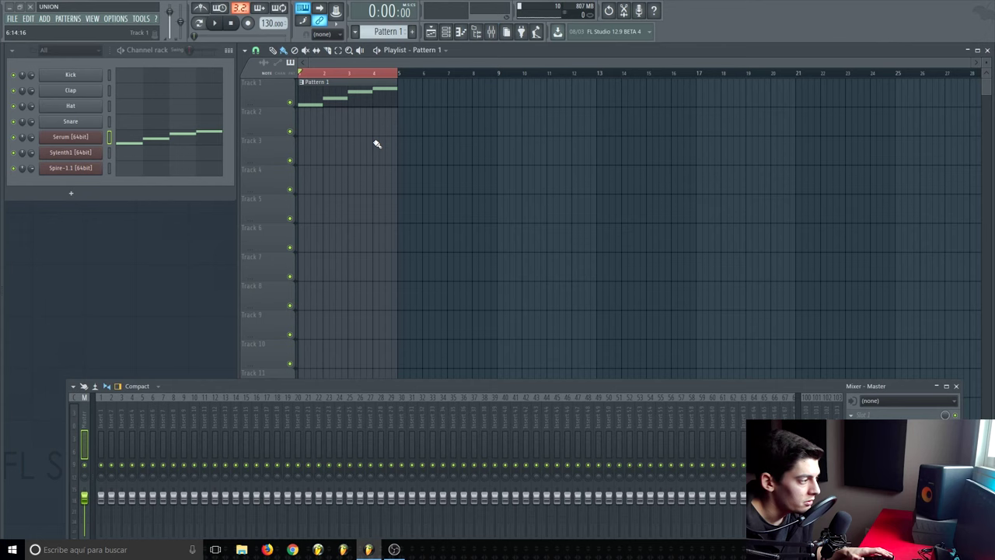
{"action": "left_click", "coordinate": [87, 139]}
{"action": "left_click", "coordinate": [105, 419]}
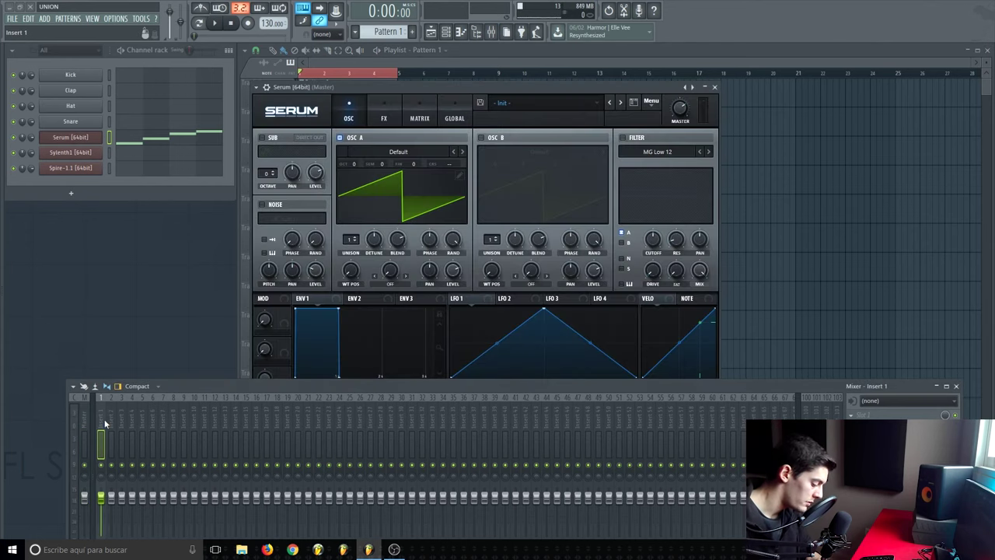
{"action": "key", "text": "ctrl+l"}
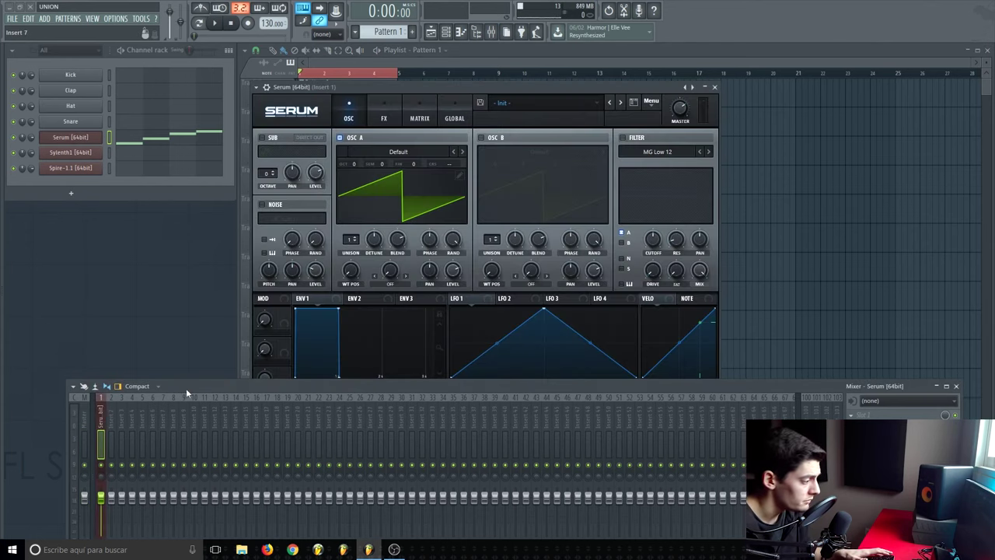
- Add Fruity parametric EQ 2 to slot 1 of the Serum insert, shaped as a low cut
{"action": "left_click_drag", "start_coordinate": [185, 388], "coordinate": [164, 343]}
{"action": "left_click", "coordinate": [861, 370]}
{"action": "left_click", "coordinate": [836, 363]}
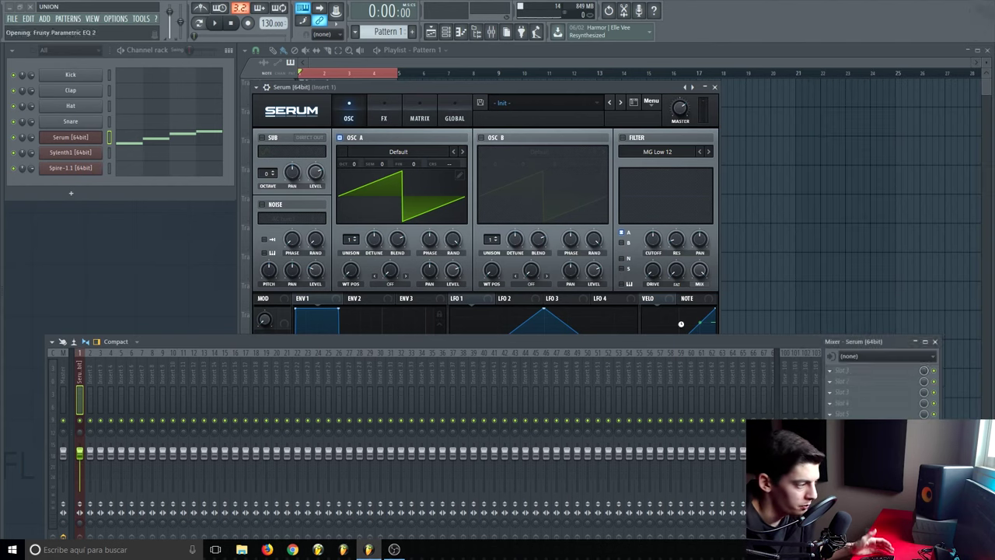
{"action": "left_click_drag", "start_coordinate": [132, 238], "coordinate": [81, 280]}
{"action": "left_click", "coordinate": [851, 403]}
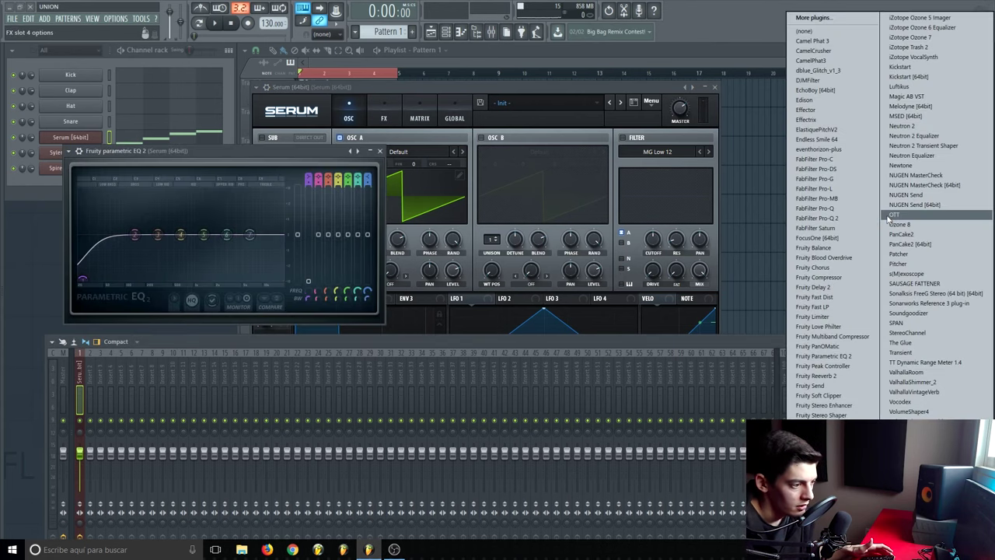
{"action": "left_click", "coordinate": [376, 153]}
{"action": "left_click", "coordinate": [378, 151]}
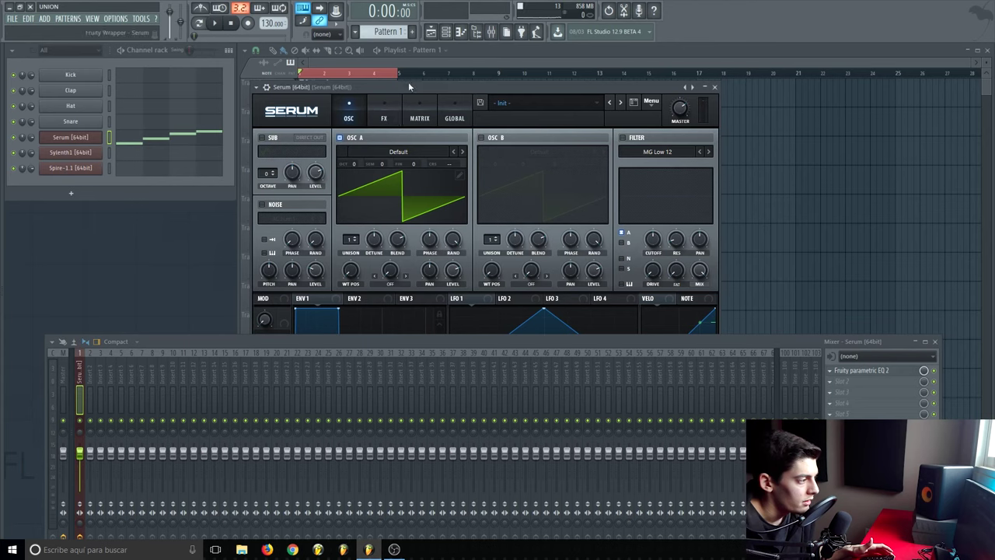
- Arm the Serum mixer insert for recording to disk
{"action": "left_click_drag", "start_coordinate": [412, 84], "coordinate": [425, 73]}
{"action": "left_click_drag", "start_coordinate": [223, 342], "coordinate": [231, 288]}
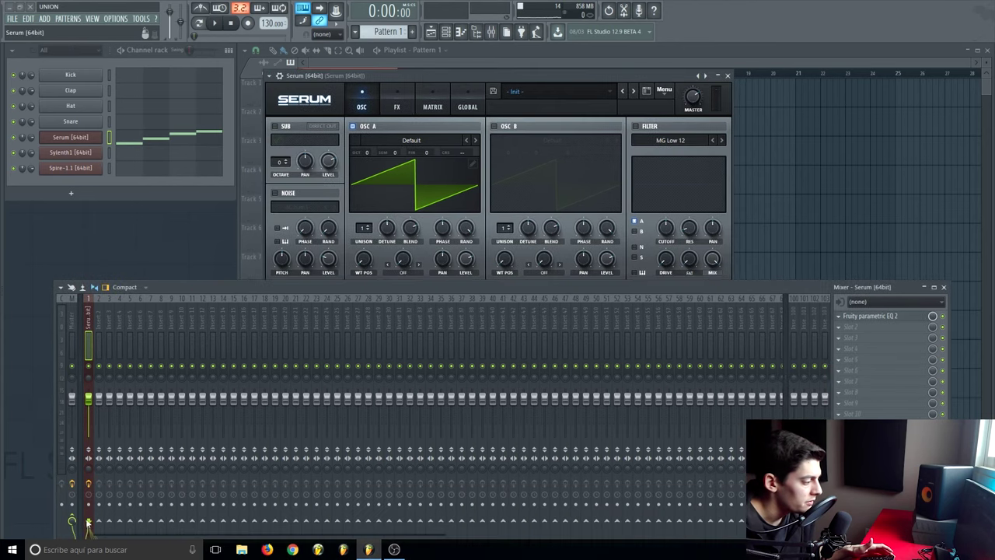
{"action": "left_click", "coordinate": [89, 504]}
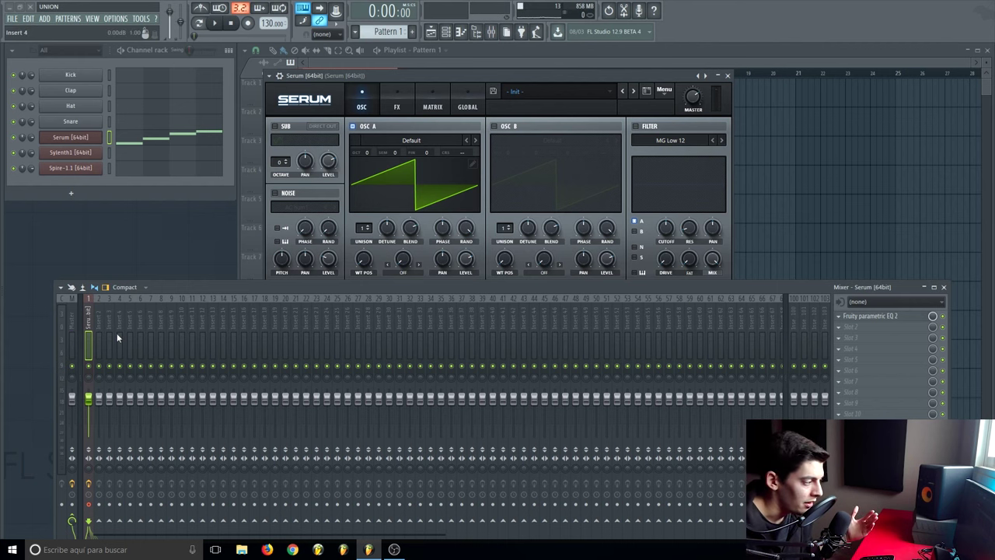
{"action": "left_click_drag", "start_coordinate": [117, 333], "coordinate": [9, 352]}
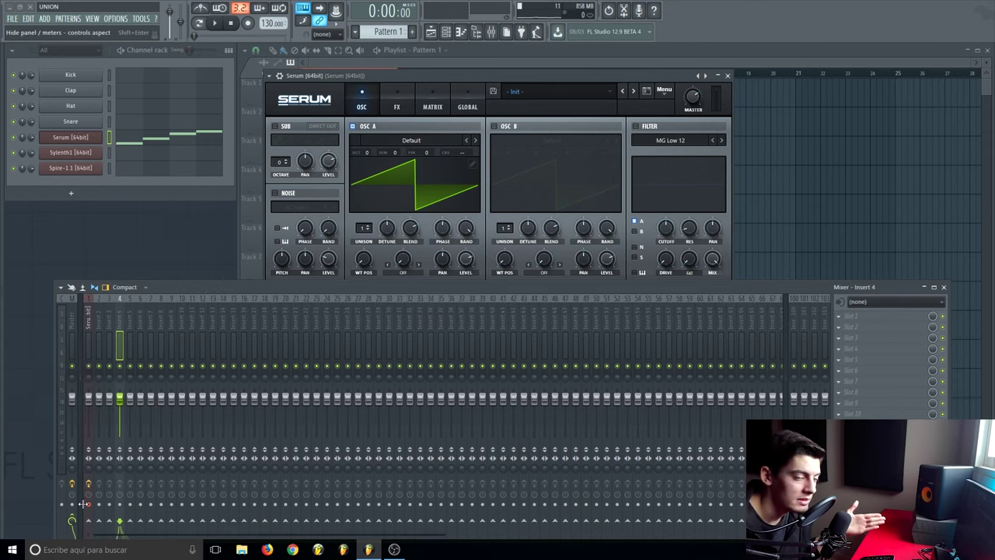
- Render the armed Serum insert via Disk recording > Render to wave file(s), then close Serum
{"action": "left_click", "coordinate": [66, 288]}
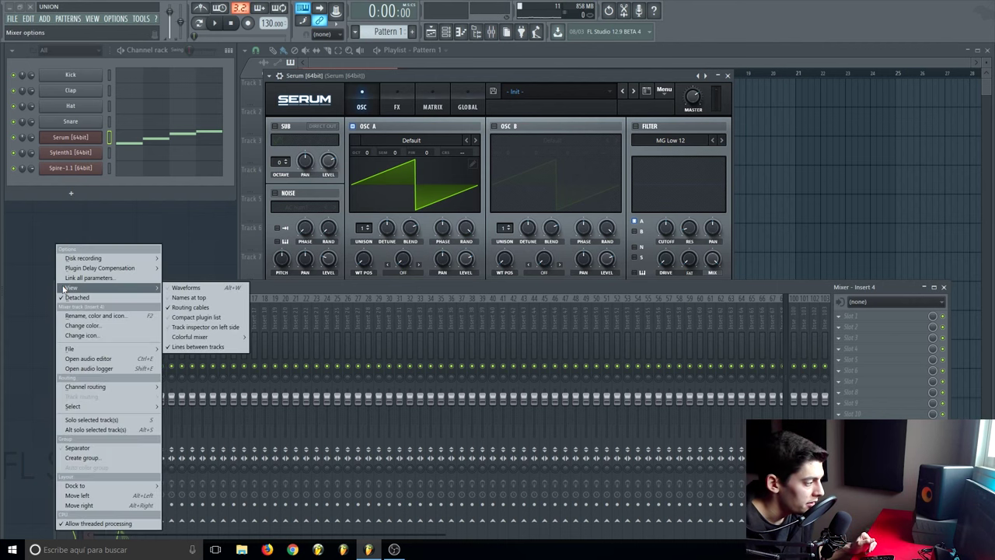
{"action": "mouse_move", "coordinate": [114, 259]}
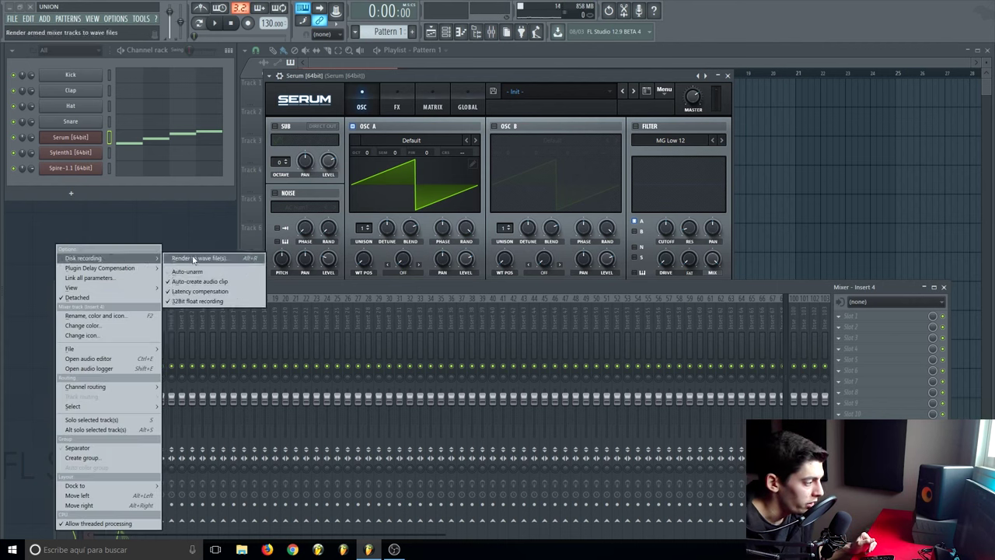
{"action": "left_click", "coordinate": [194, 259]}
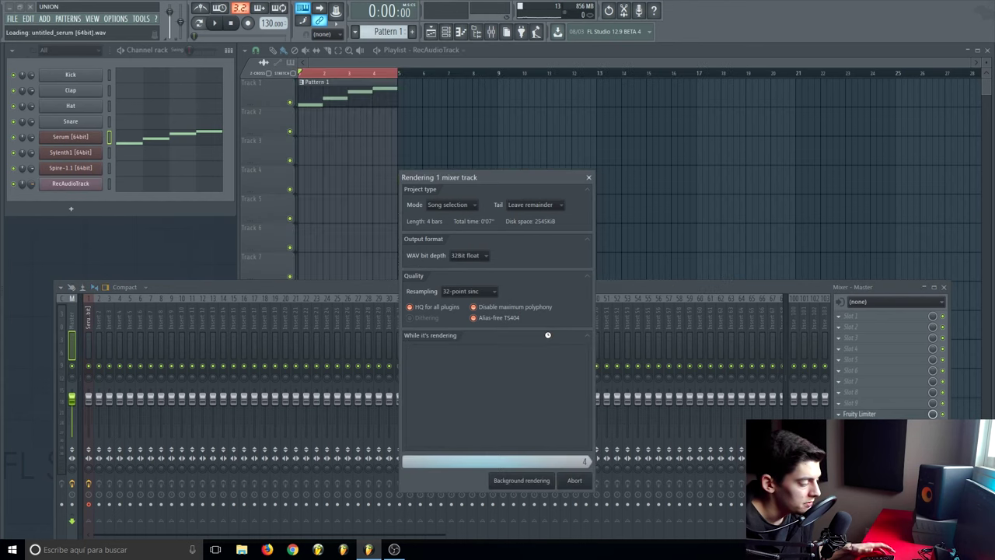
{"action": "left_click", "coordinate": [727, 76]}
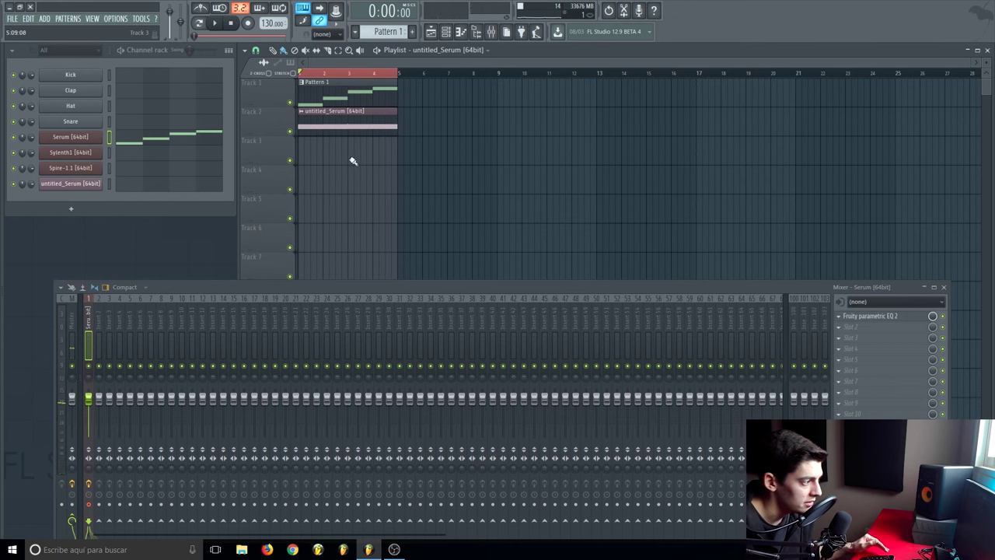
- Play the song, then solo the untitled_Serum clip's track and play it back
{"action": "key", "text": "space"}
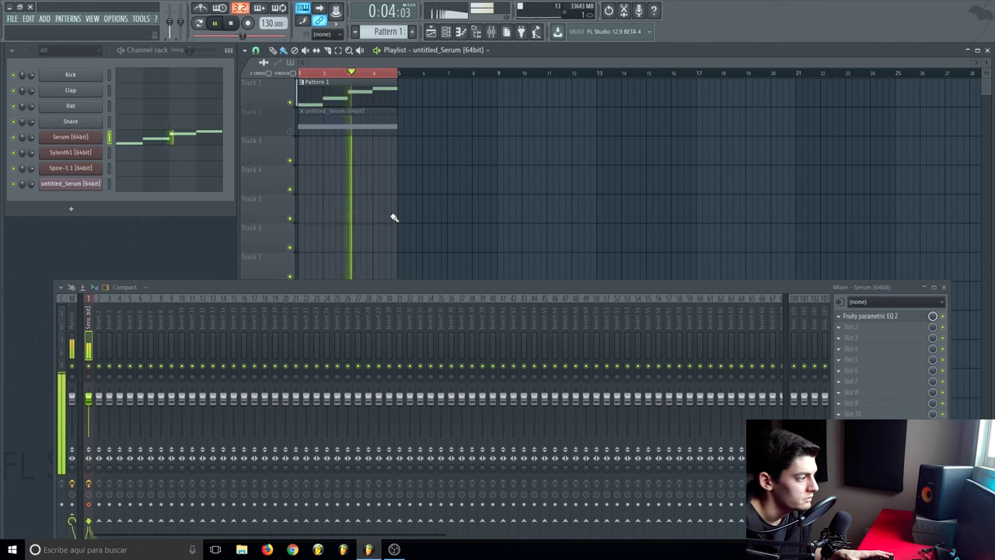
{"action": "key", "text": "space"}
{"action": "right_click", "coordinate": [290, 131]}
{"action": "key", "text": "space"}
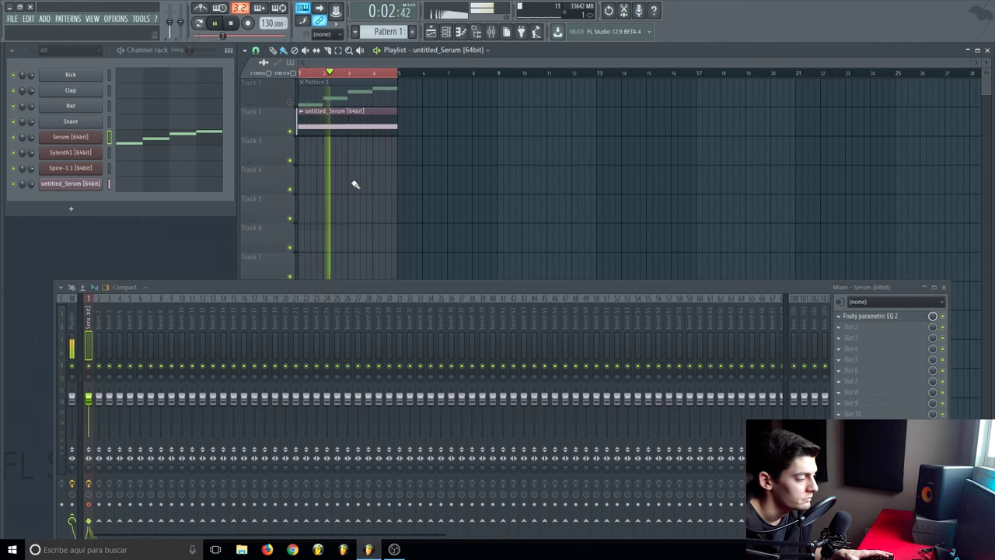
{"action": "key", "text": "space"}
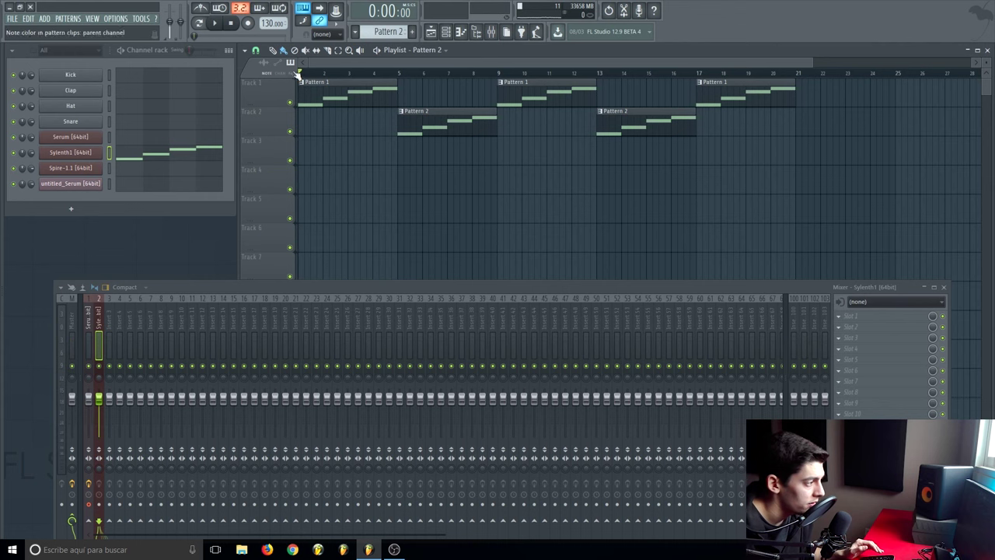
- Switch to Pattern 1, select the Serum insert, and render it to wave in Full song mode
{"action": "key", "text": "KP_Subtract"}
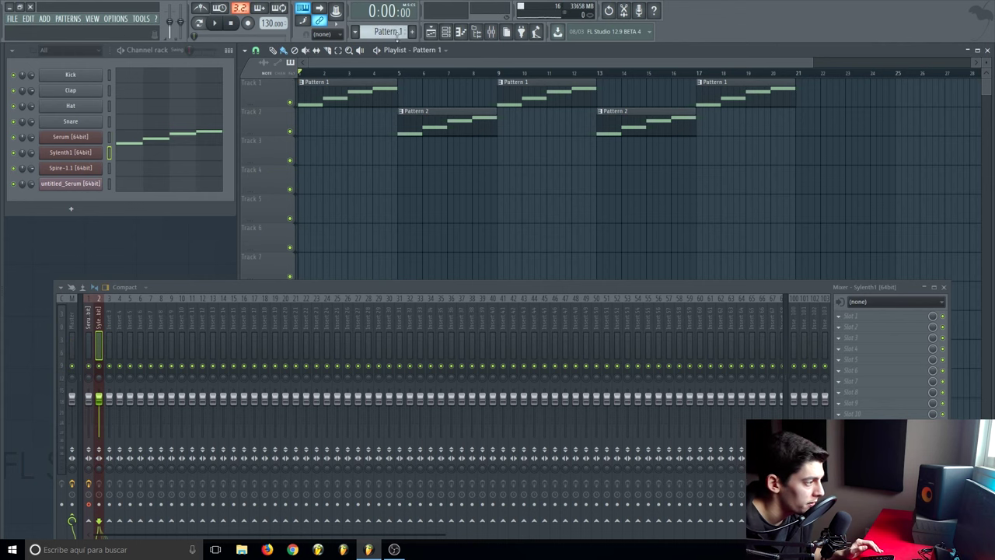
{"action": "scroll", "coordinate": [396, 36], "scroll_direction": "down", "scroll_amount": 1}
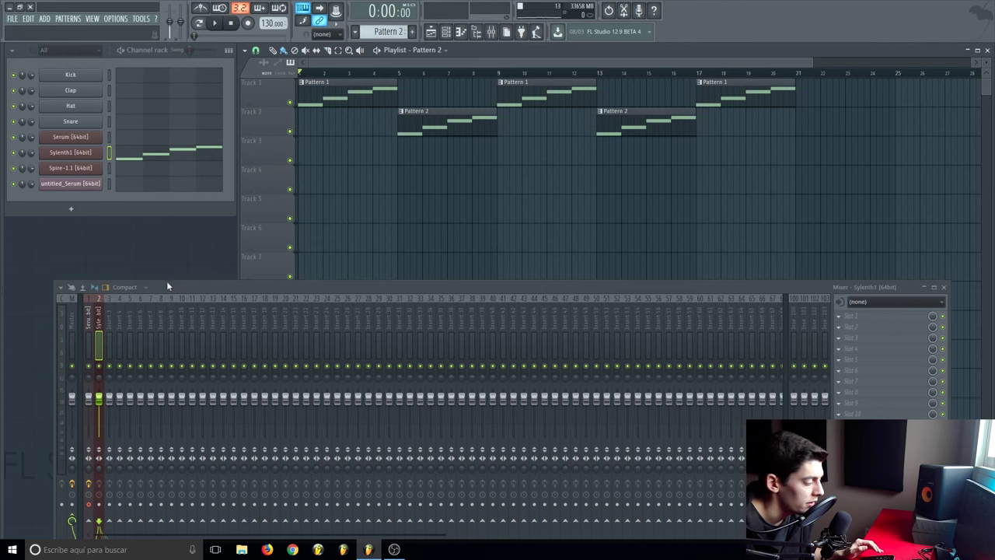
{"action": "left_click_drag", "start_coordinate": [166, 287], "coordinate": [159, 260]}
{"action": "left_click", "coordinate": [81, 320]}
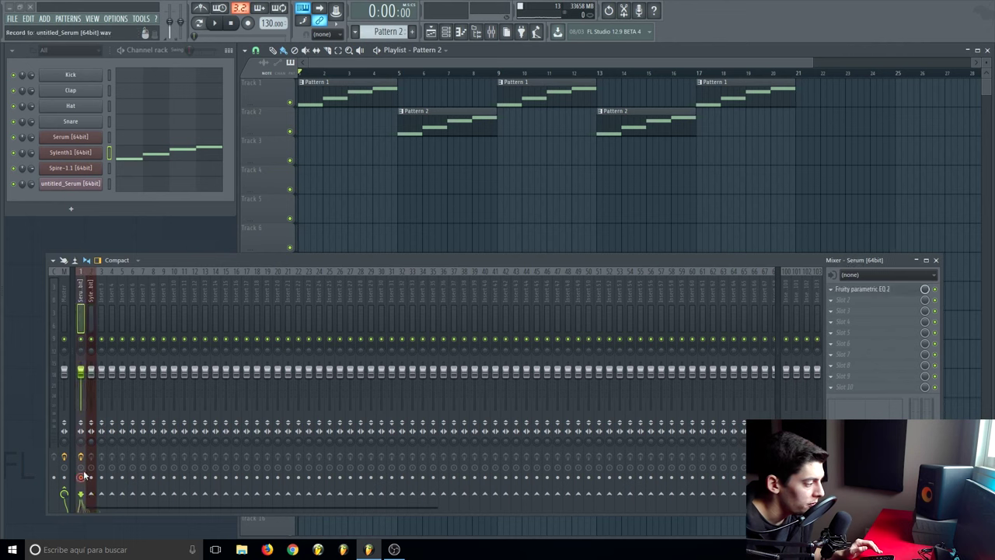
{"action": "left_click", "coordinate": [54, 266]}
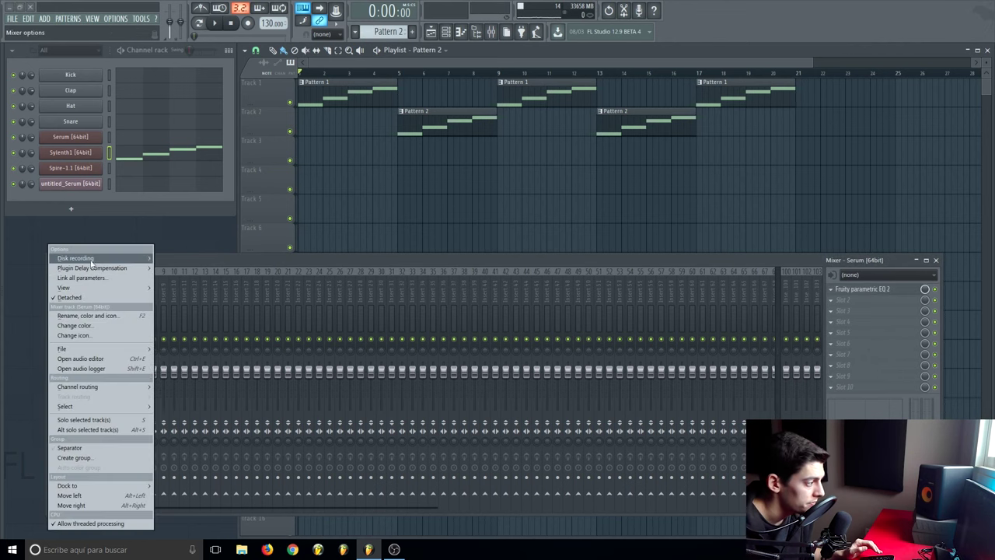
{"action": "mouse_move", "coordinate": [101, 257]}
{"action": "left_click", "coordinate": [193, 259]}
{"action": "left_click", "coordinate": [584, 356]}
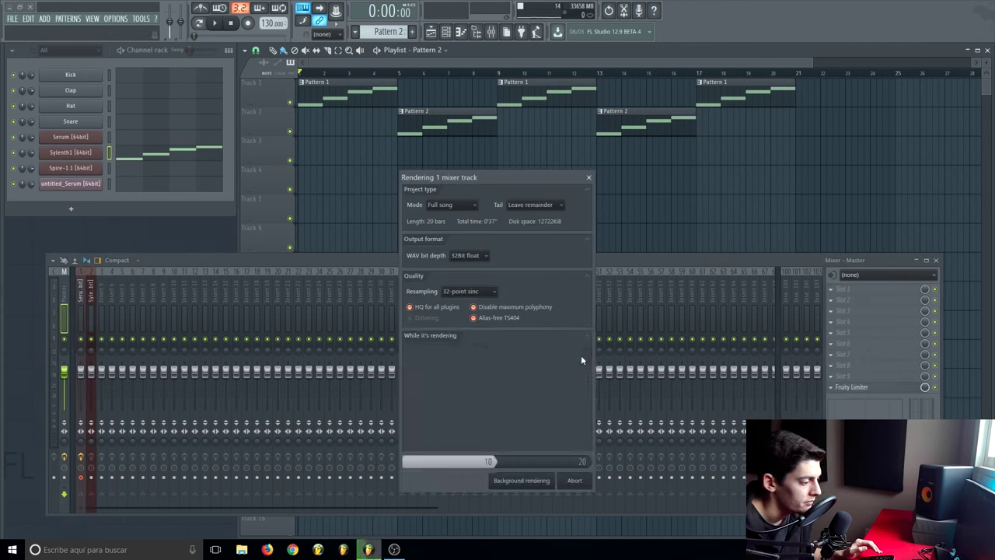